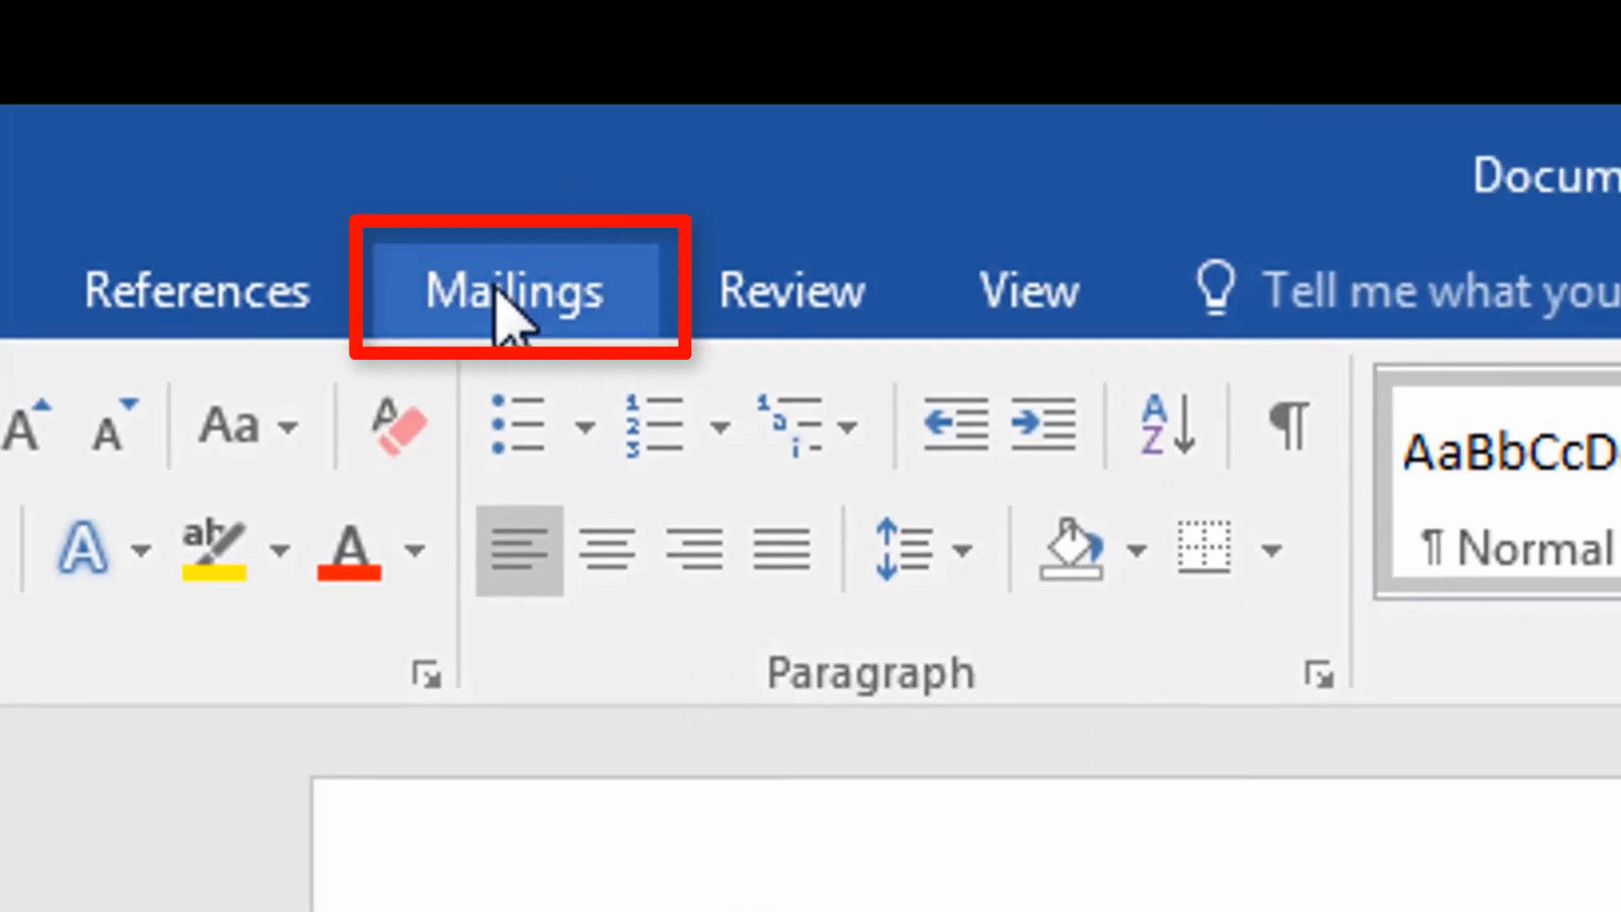
# Start the Step-by-Step Mail Merge Wizard and advance to recipient selection, keeping the default document type and starting document.
pyautogui.click(541, 314)
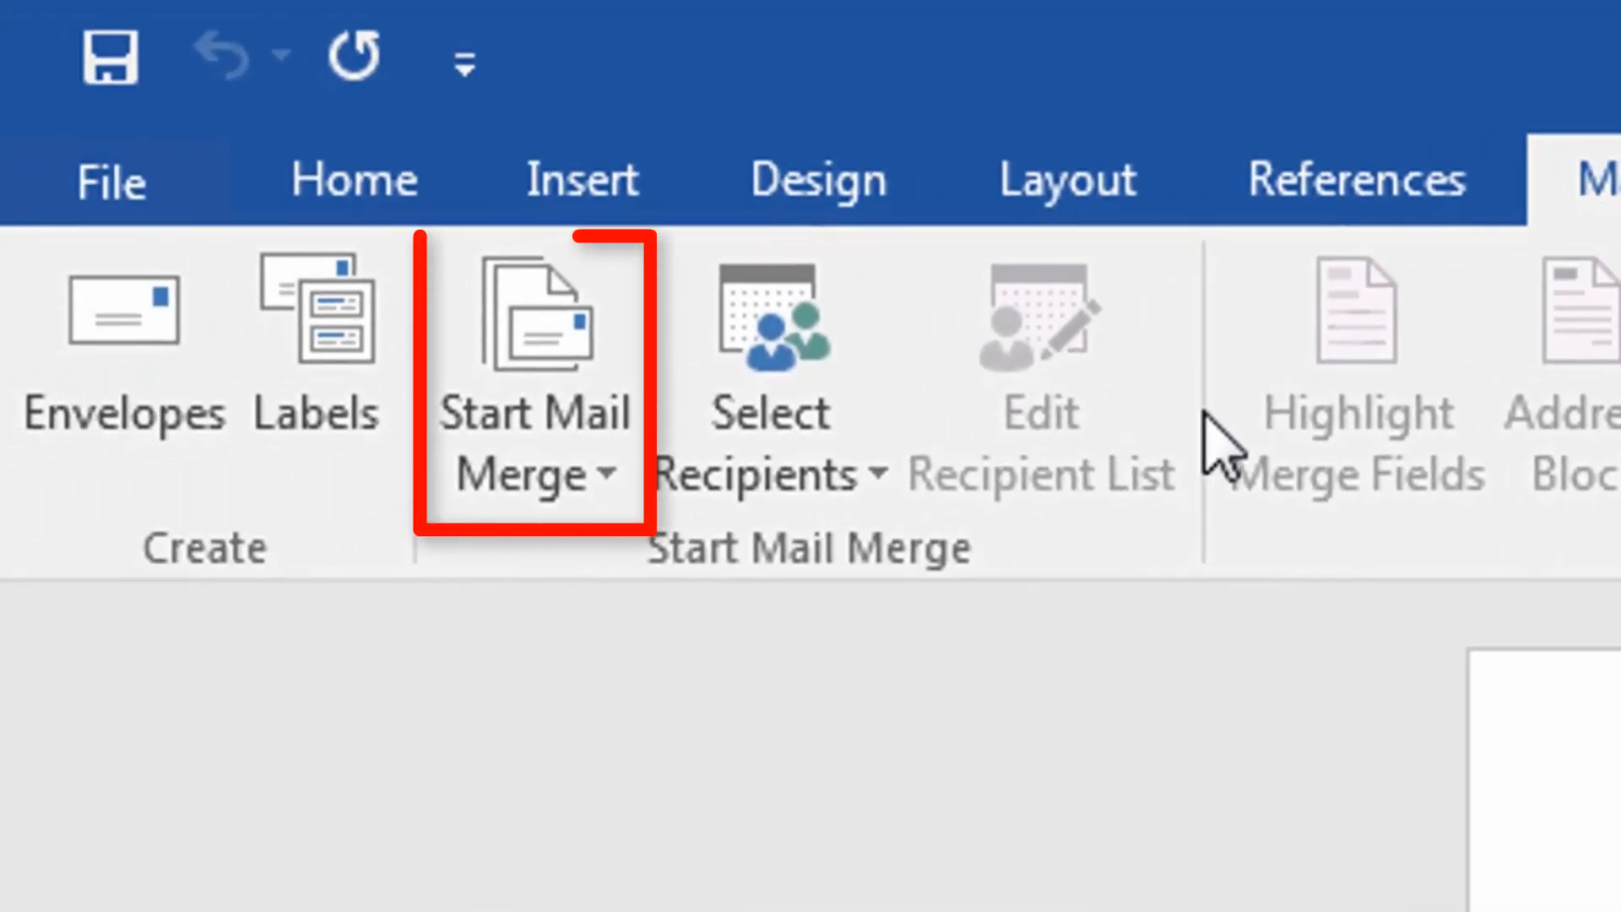
pyautogui.click(605, 486)
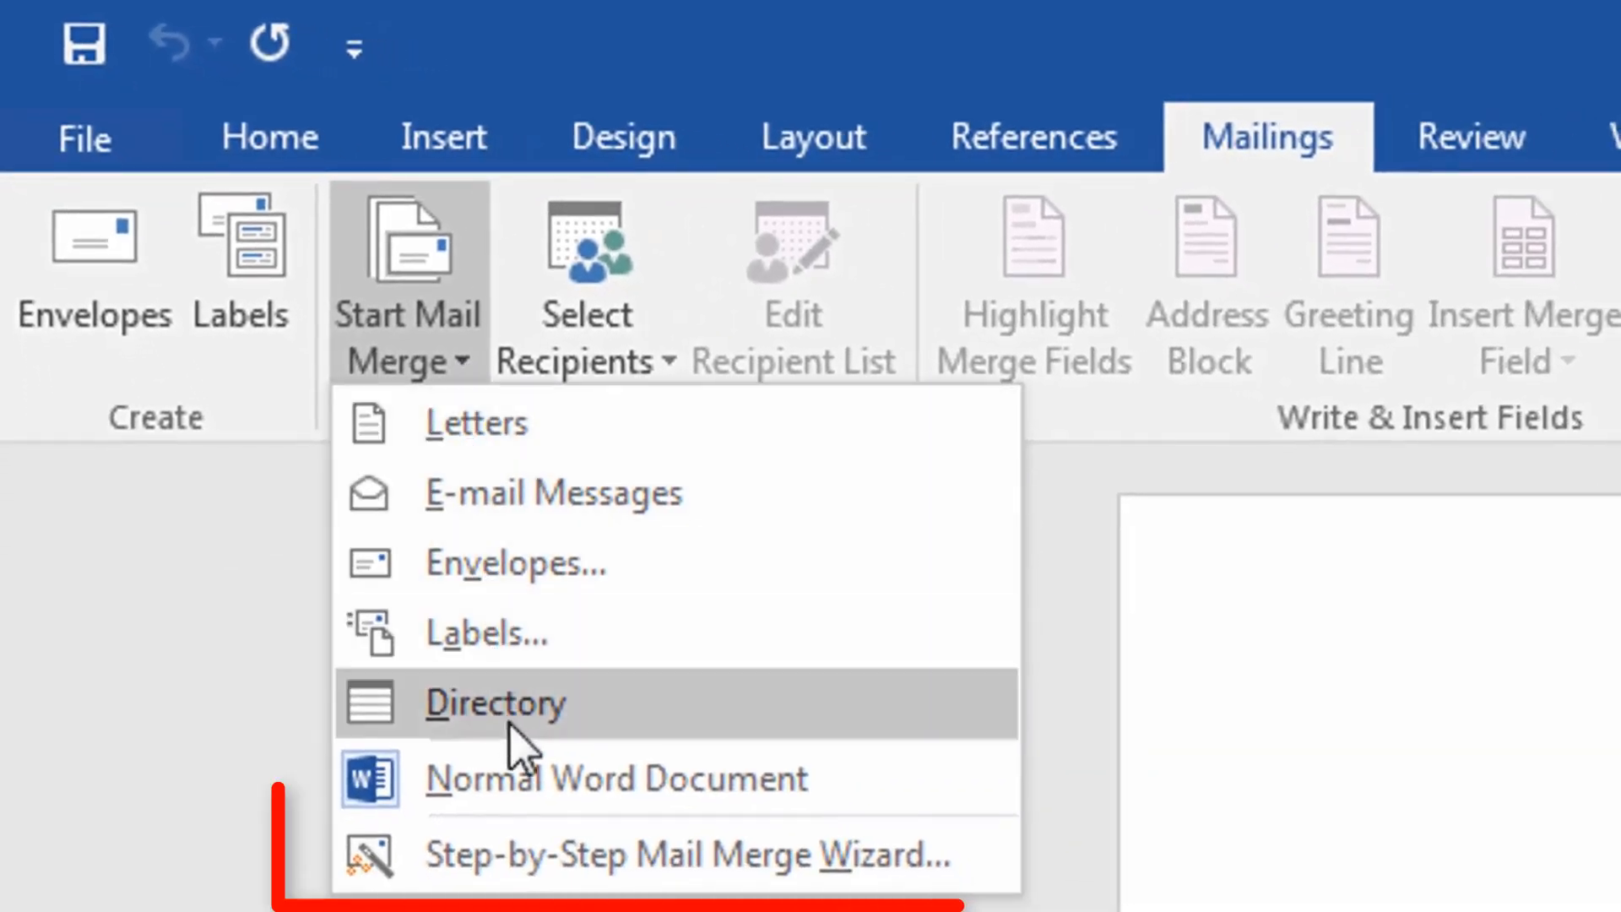
pyautogui.click(534, 861)
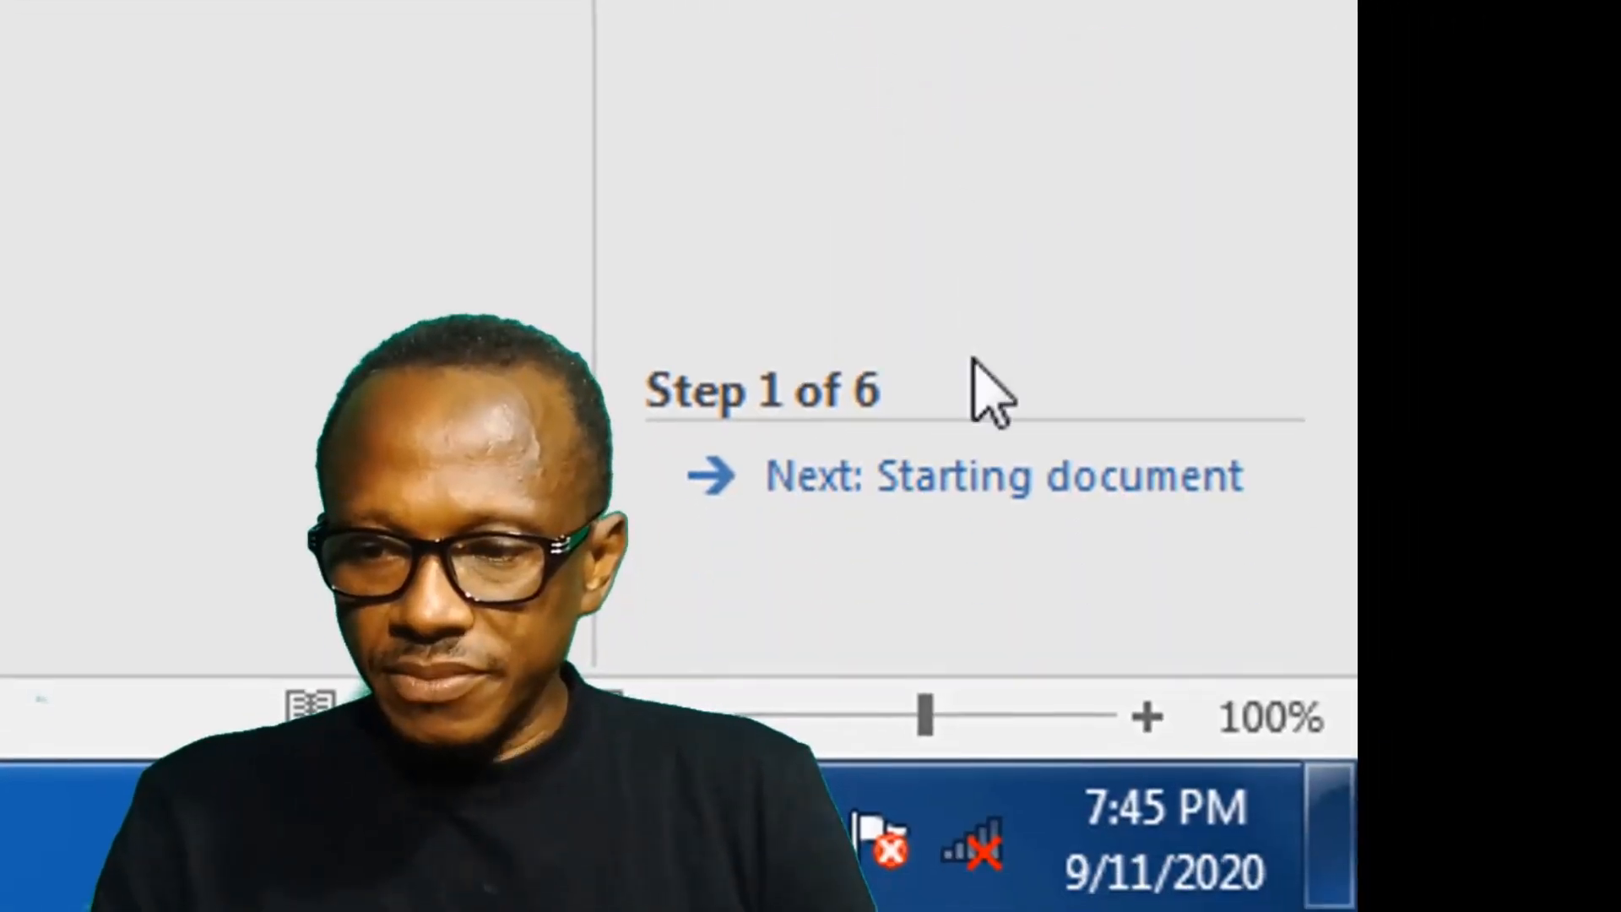
pyautogui.click(899, 490)
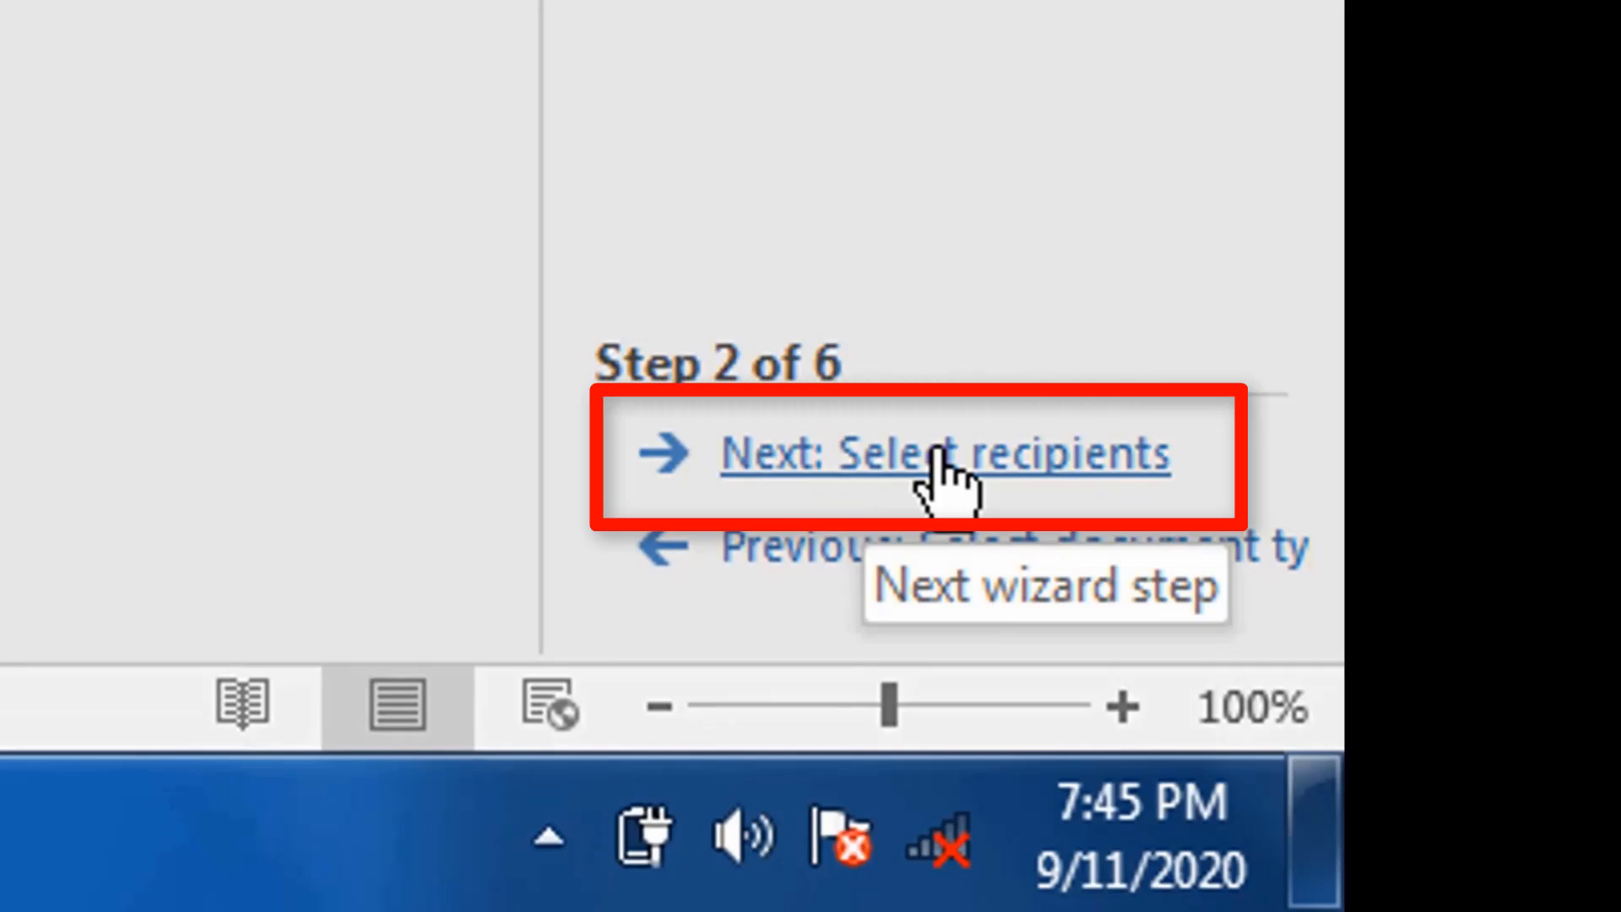
pyautogui.click(939, 461)
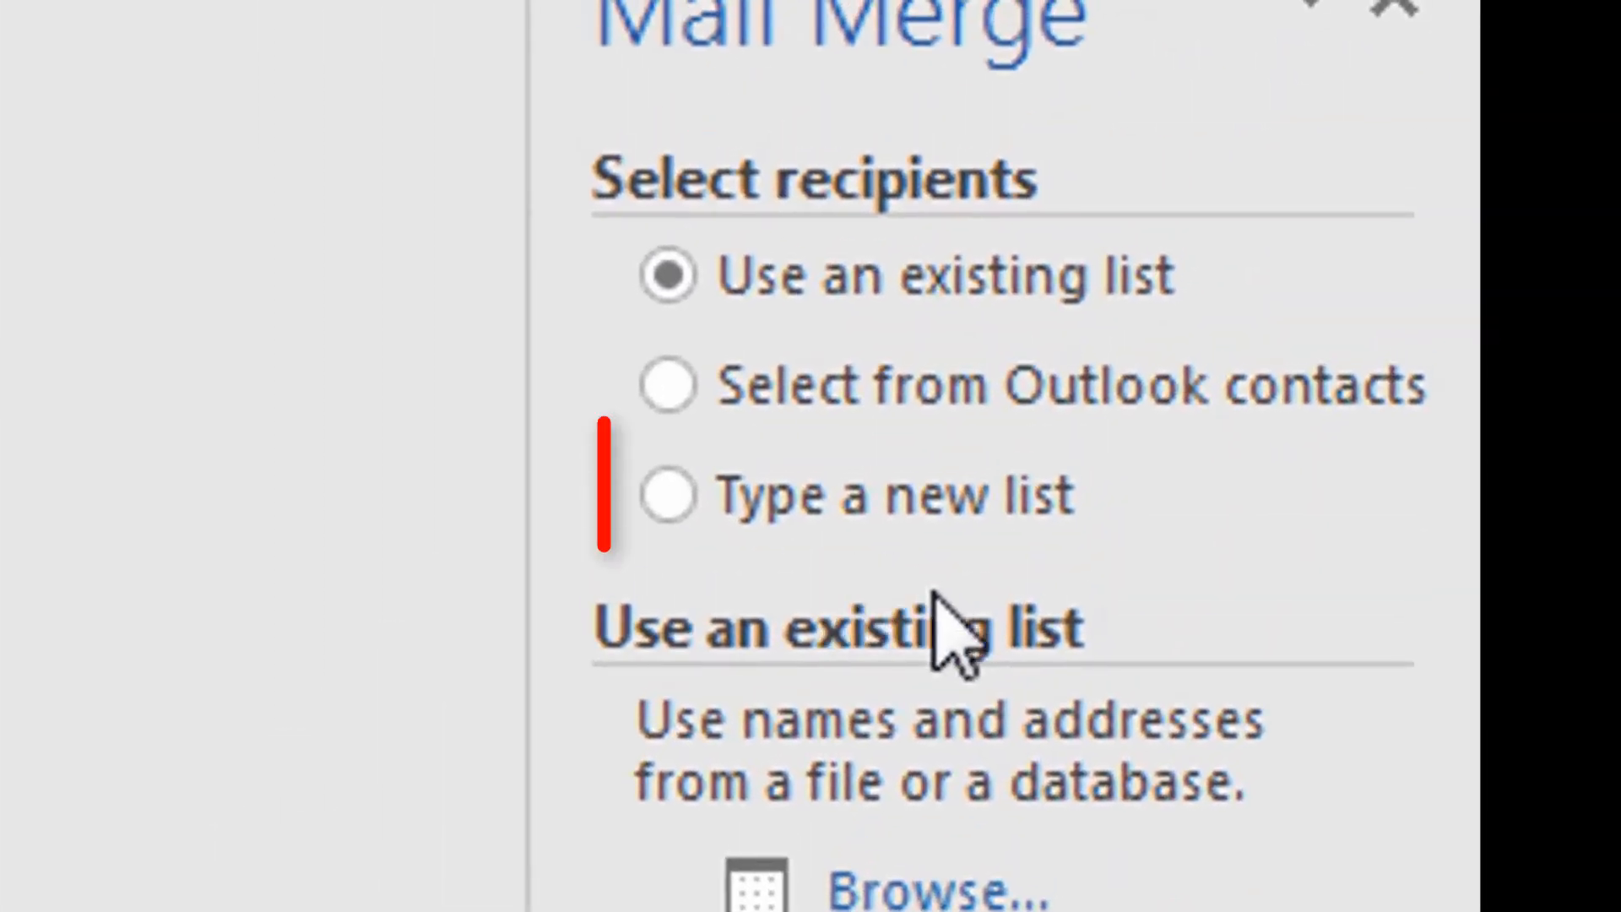
# Create a new recipient list and fill in the first entry with the title Mr and the recipient's first and last name.
pyautogui.click(684, 498)
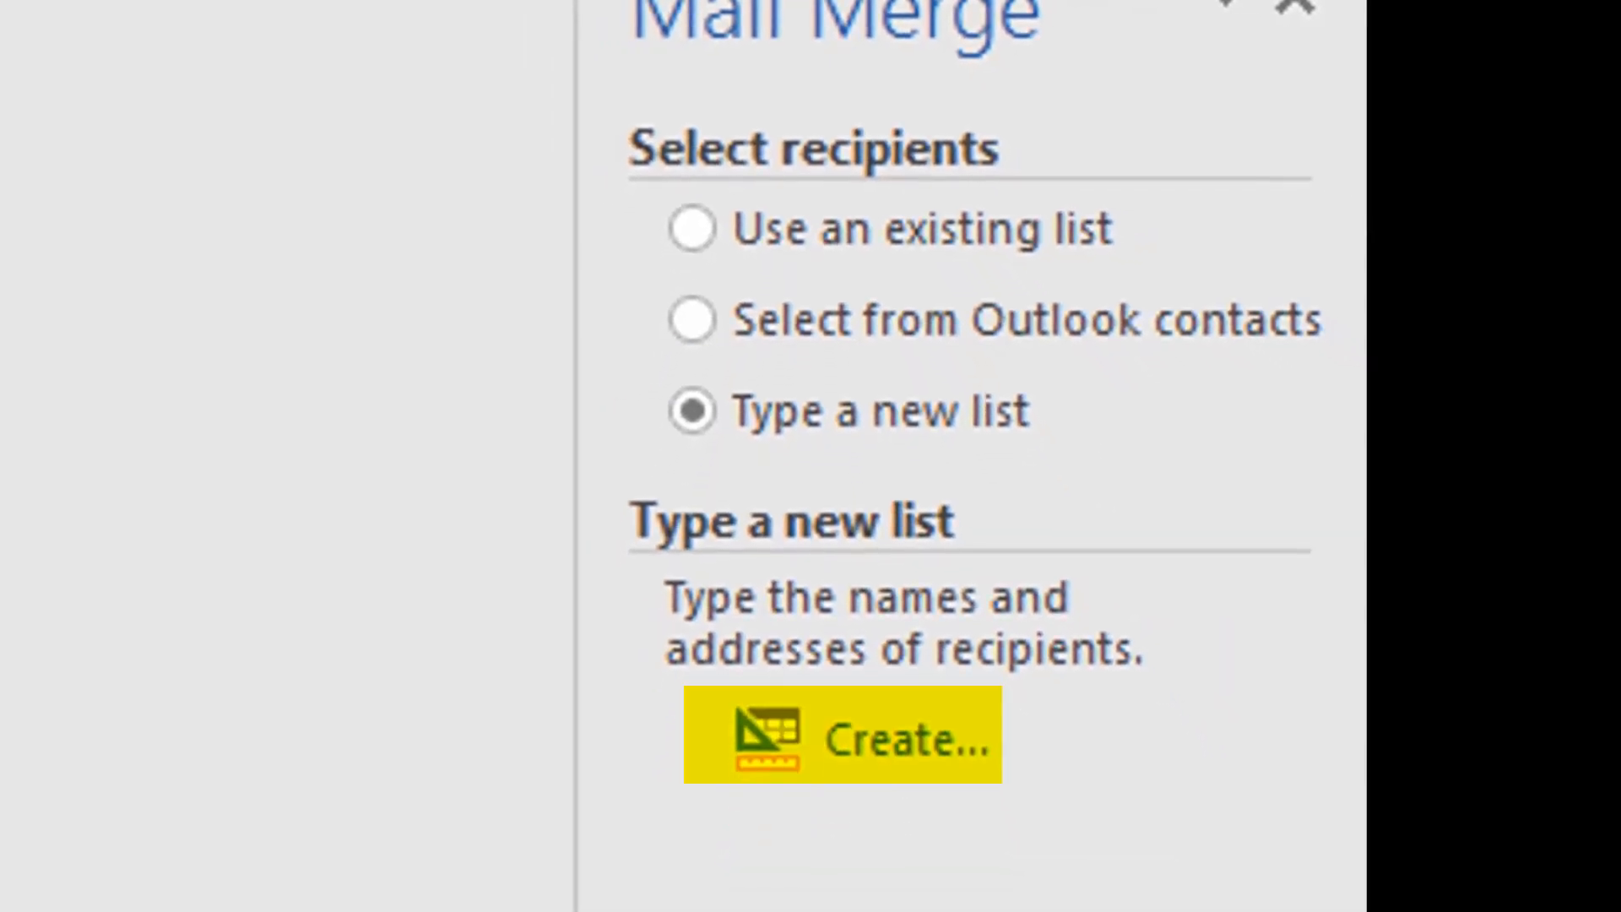
pyautogui.click(893, 747)
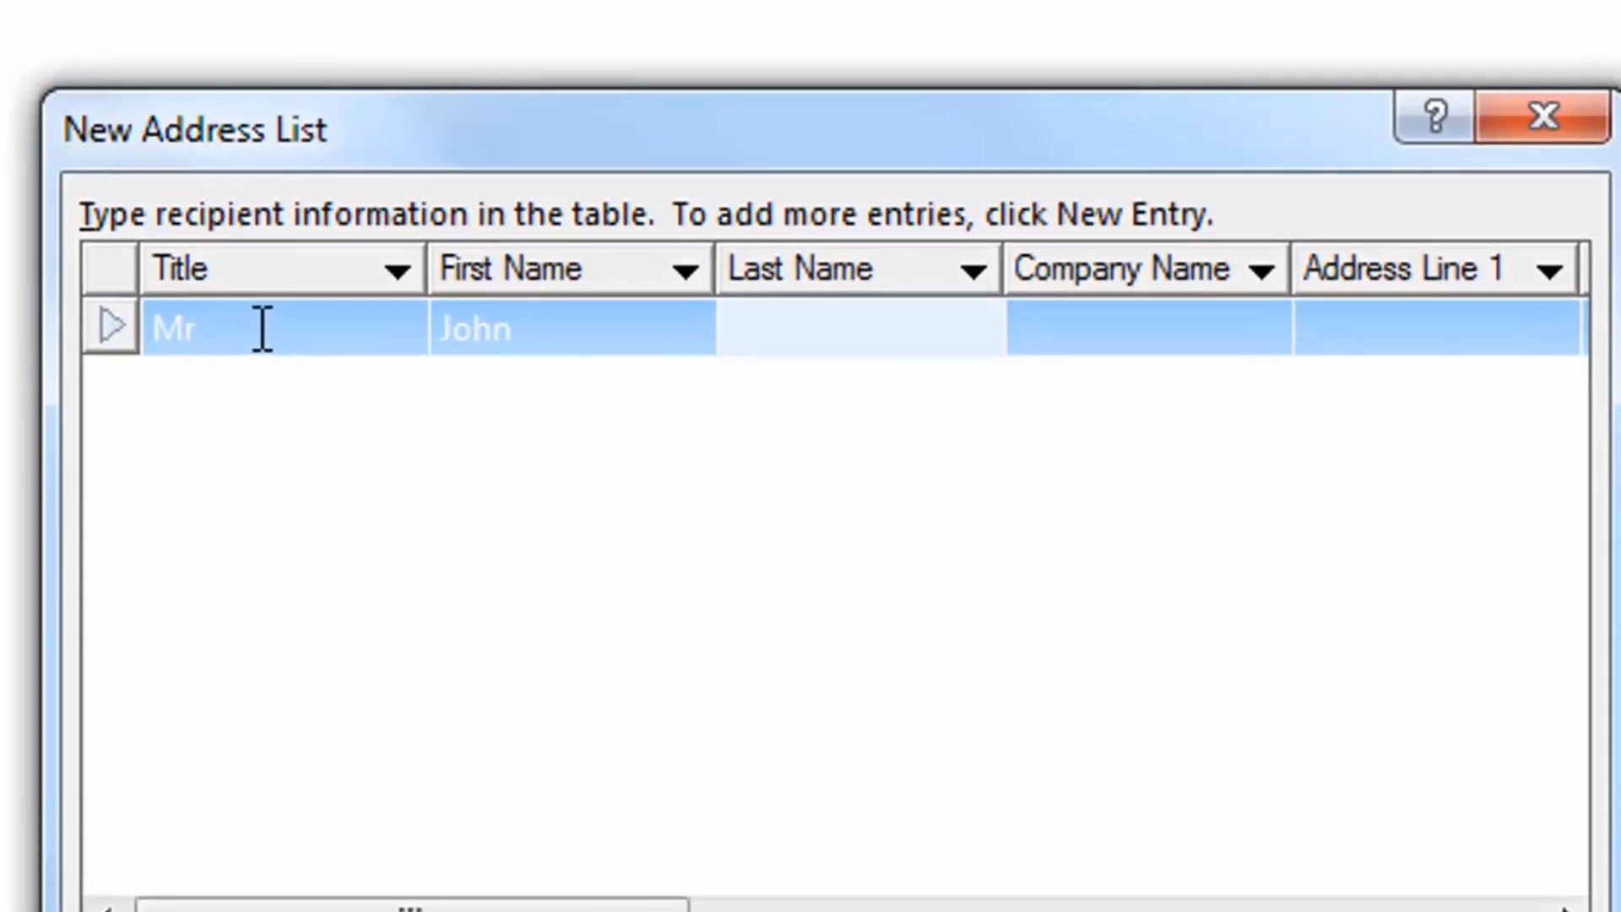
pyautogui.write('Johns')
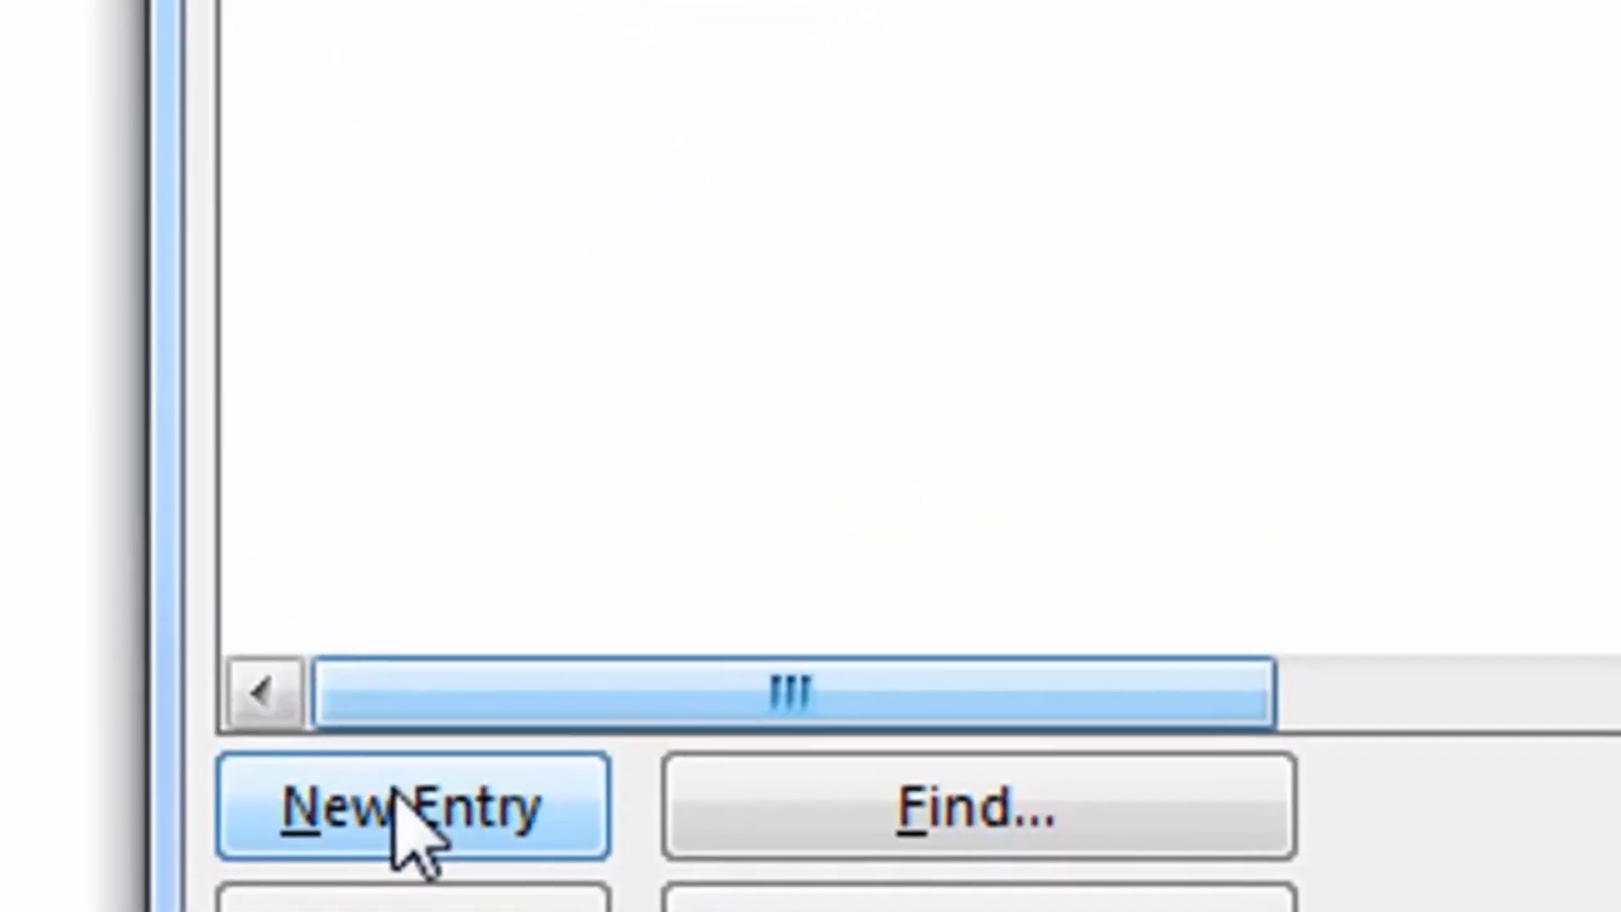
# Add four more recipients titled Miss, Dr, Mrs and Dr to the address list, entering each one's first and last name.
pyautogui.click(397, 802)
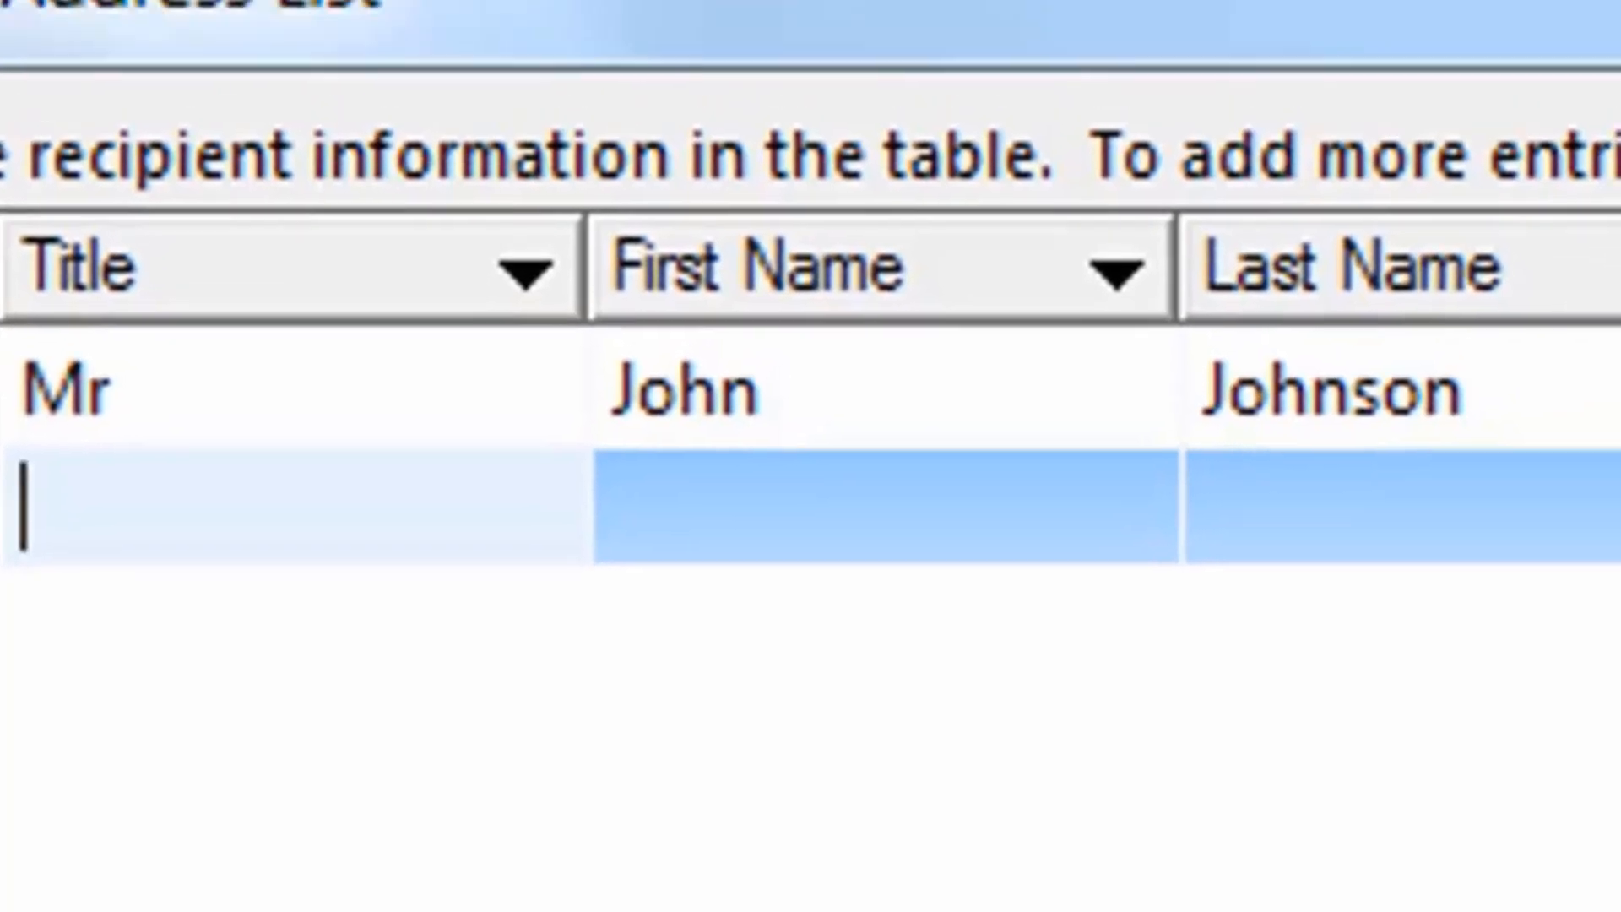
pyautogui.write('Miss')
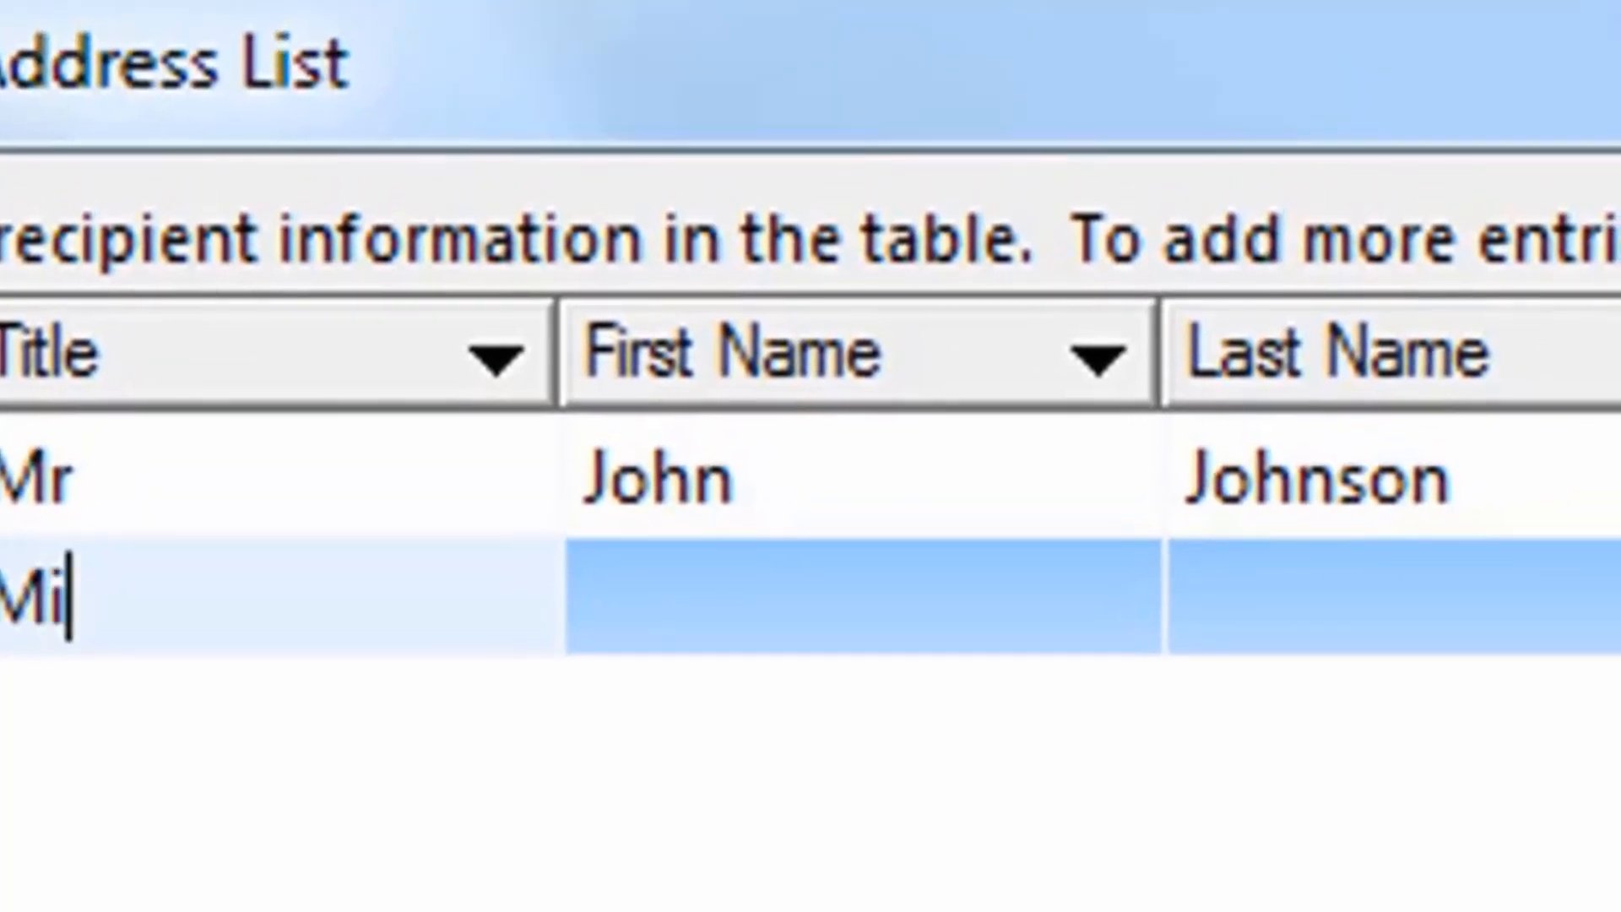
pyautogui.press('Tab')
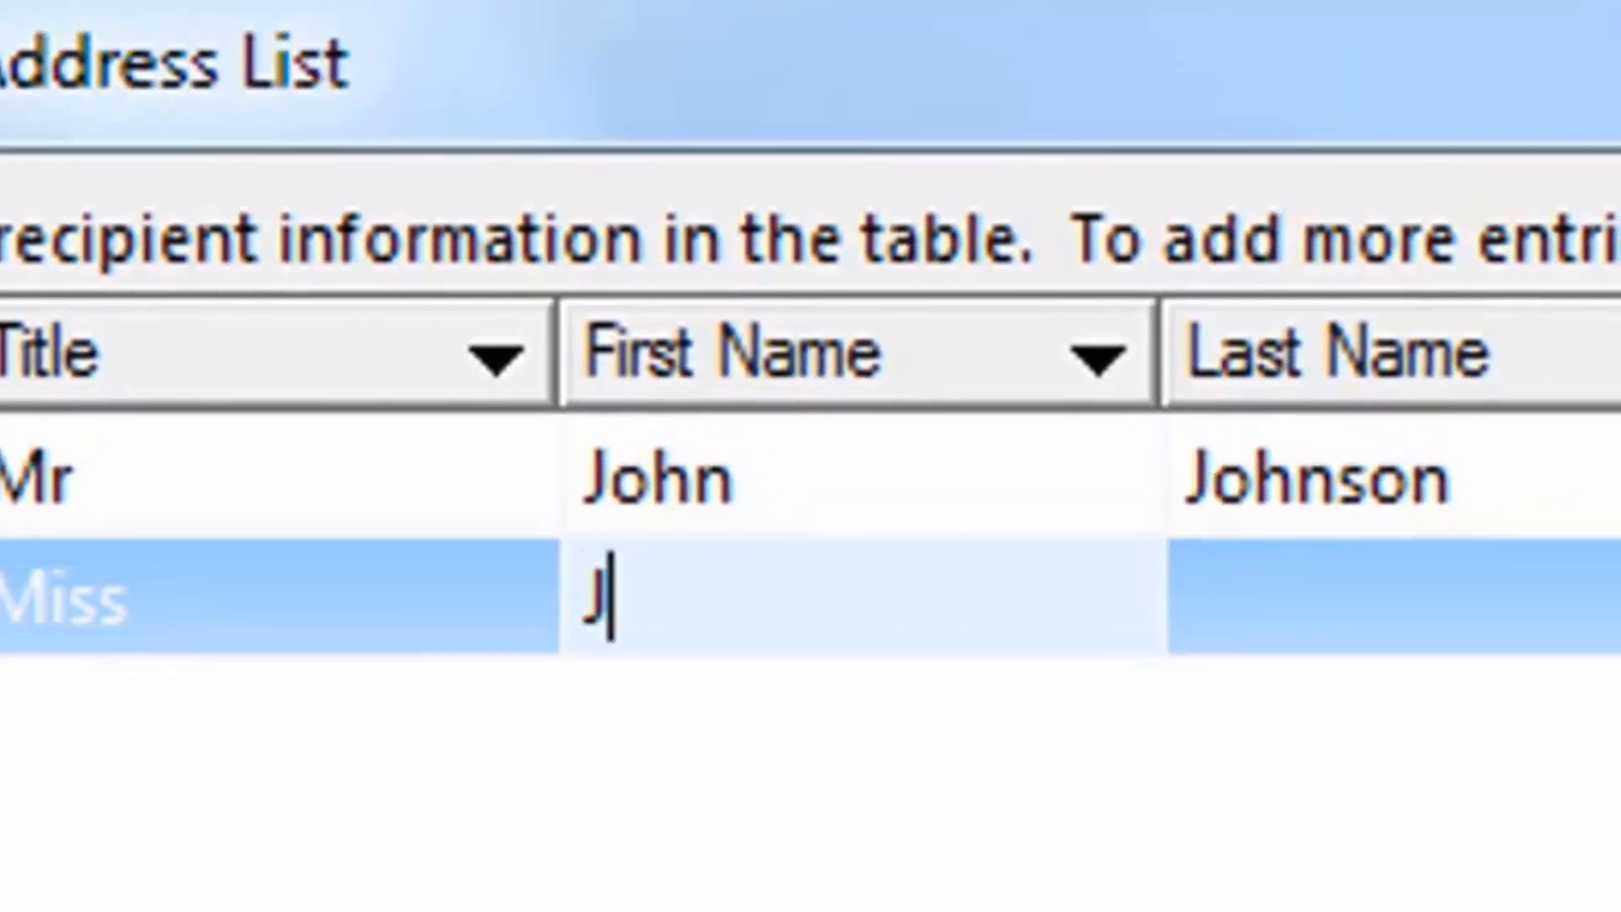
pyautogui.write('Jane')
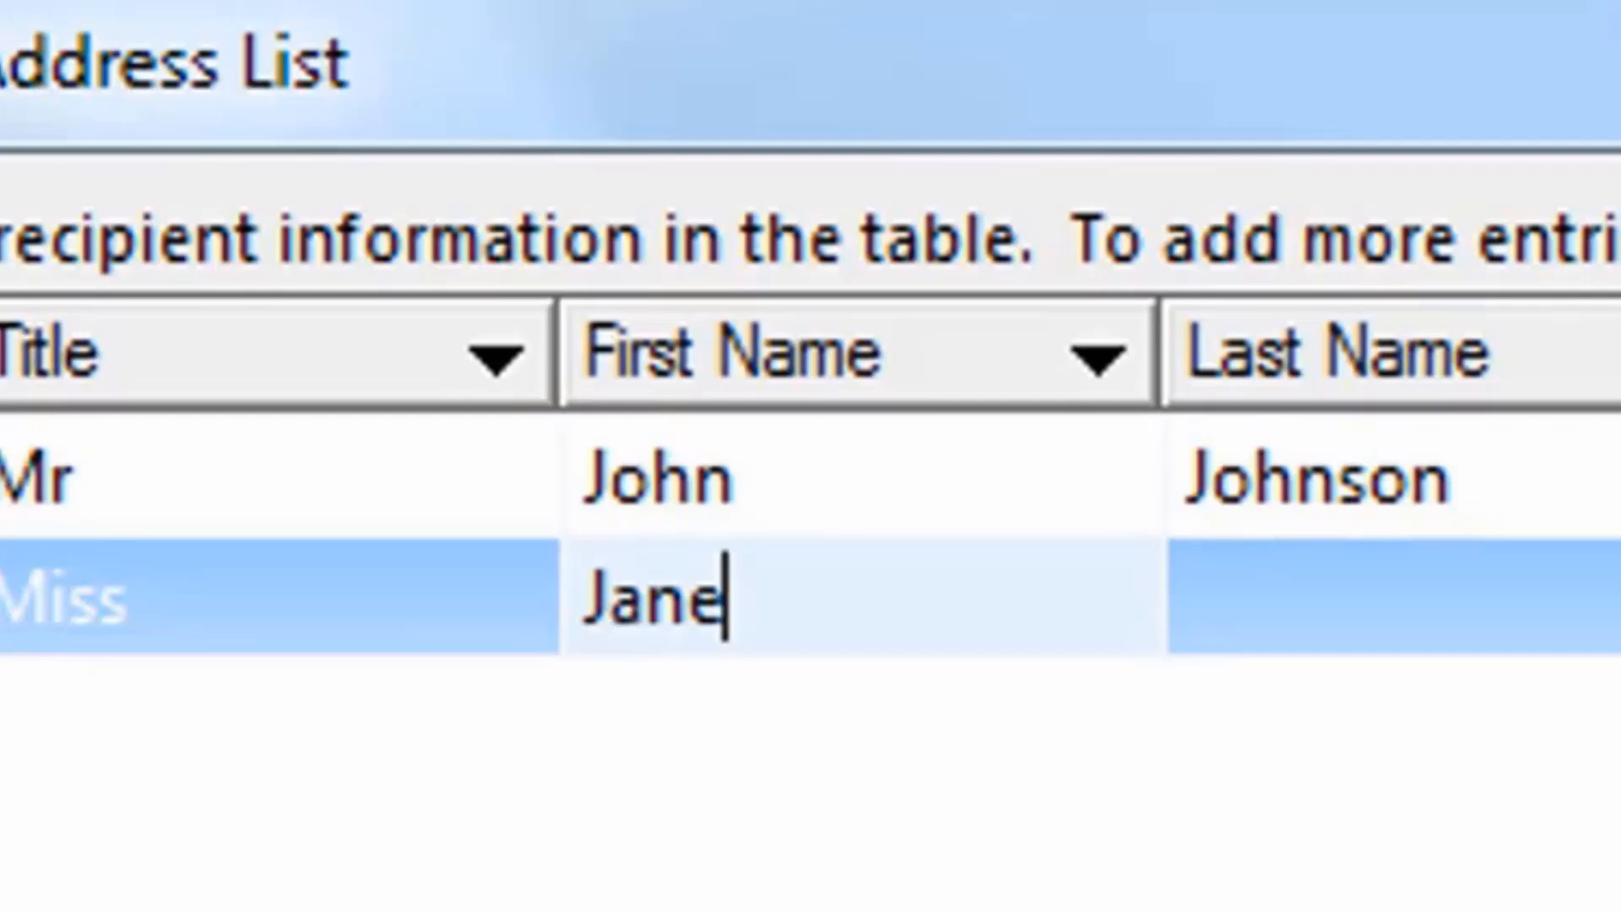
pyautogui.press('Tab')
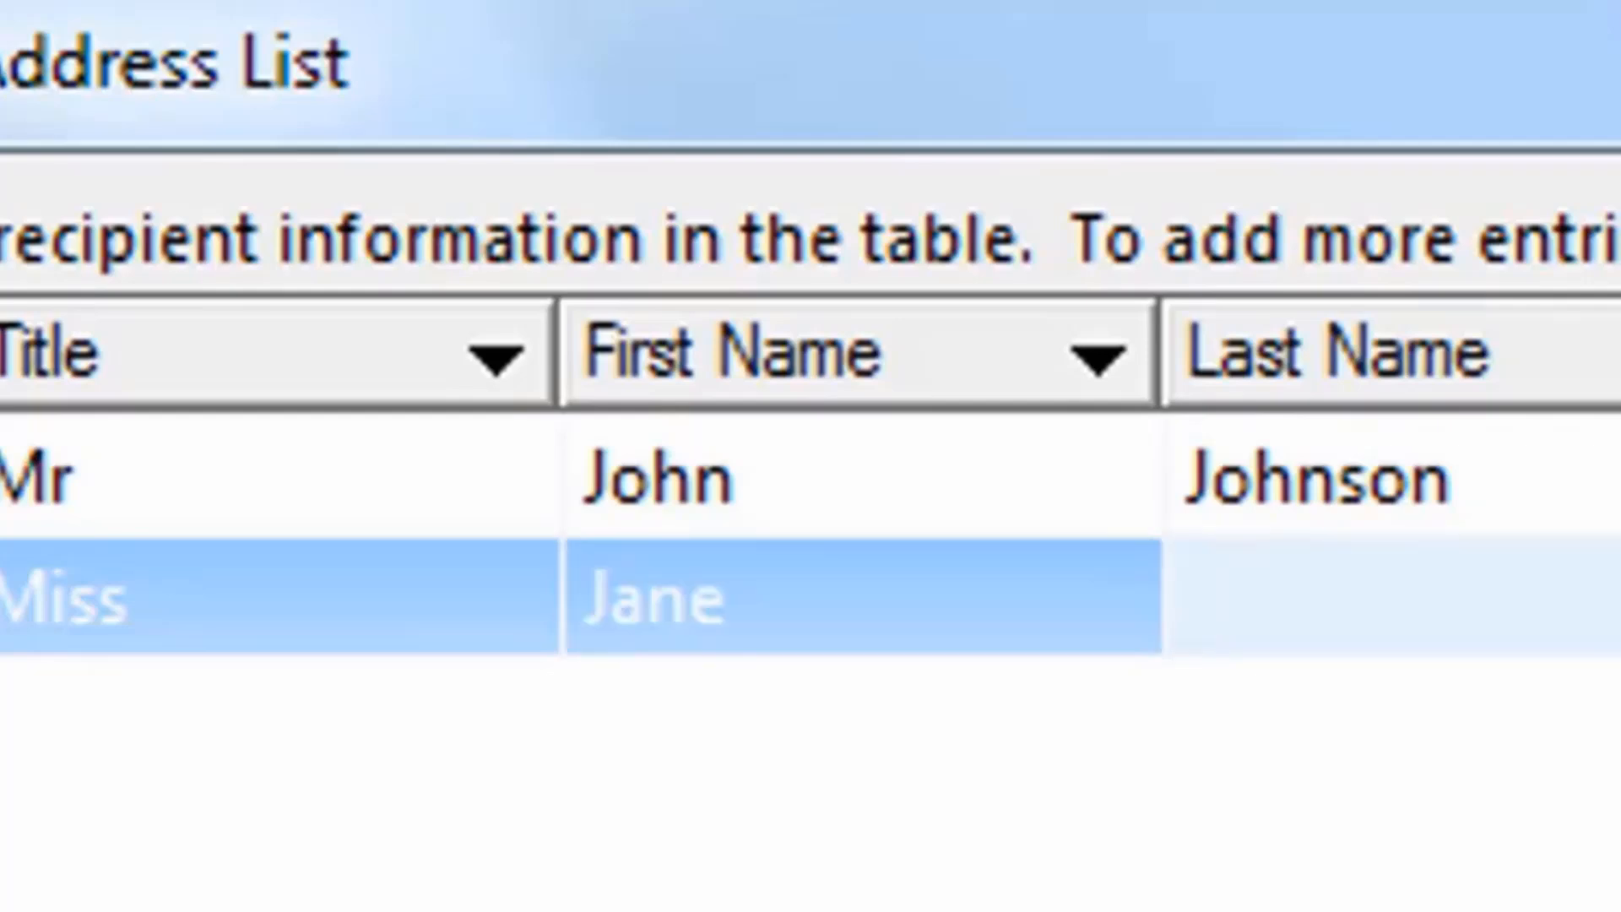
pyautogui.write('Kojo')
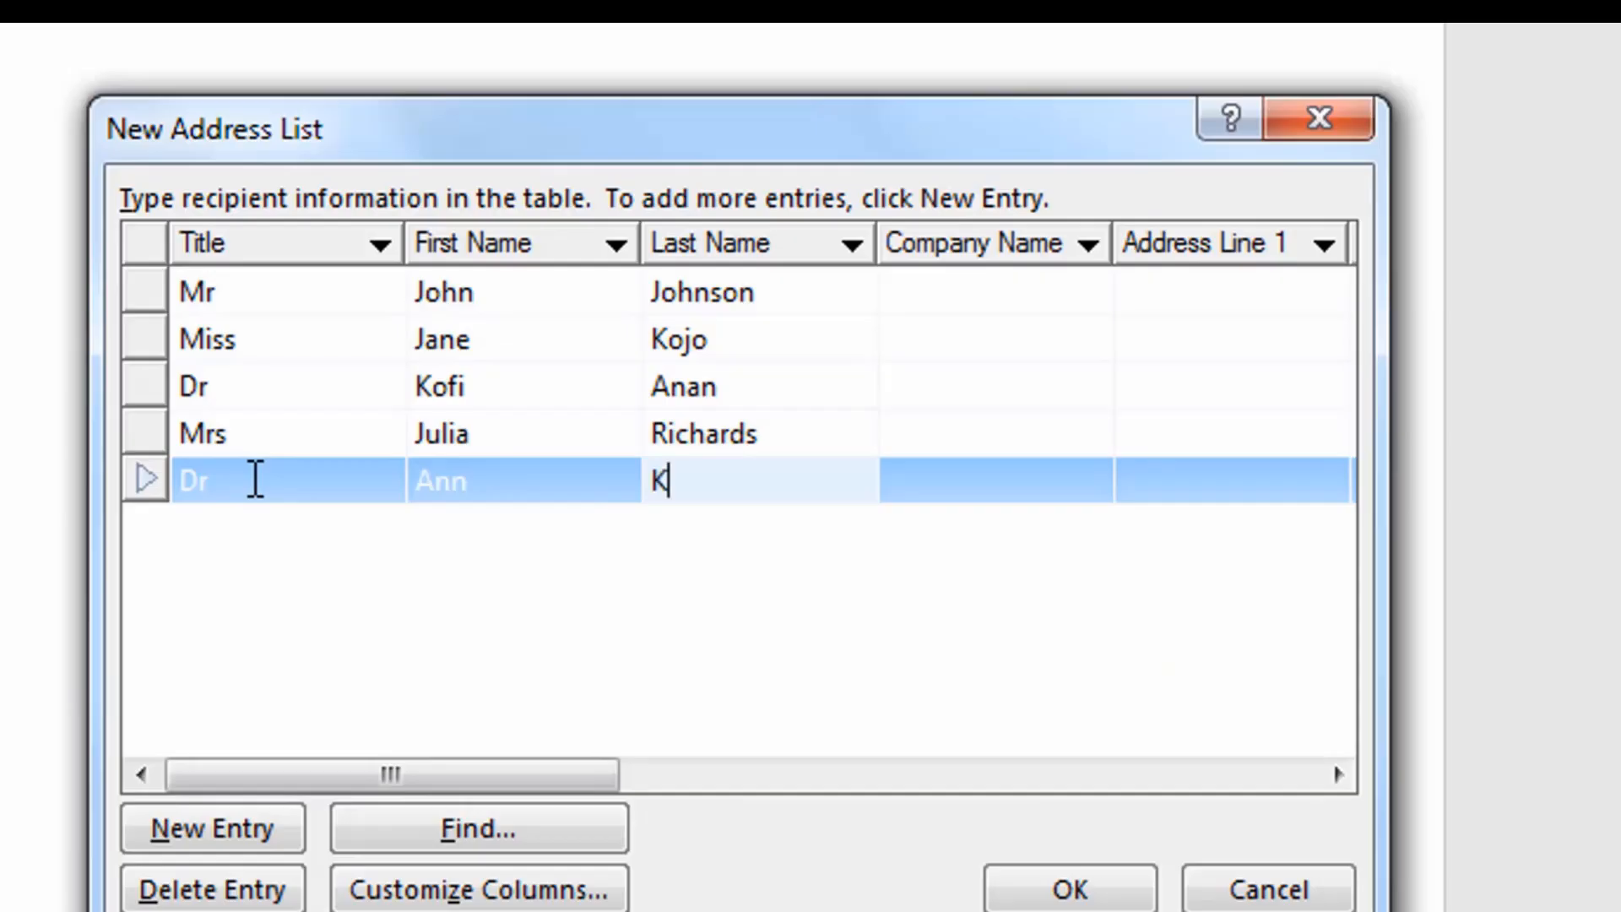
pyautogui.write('e')
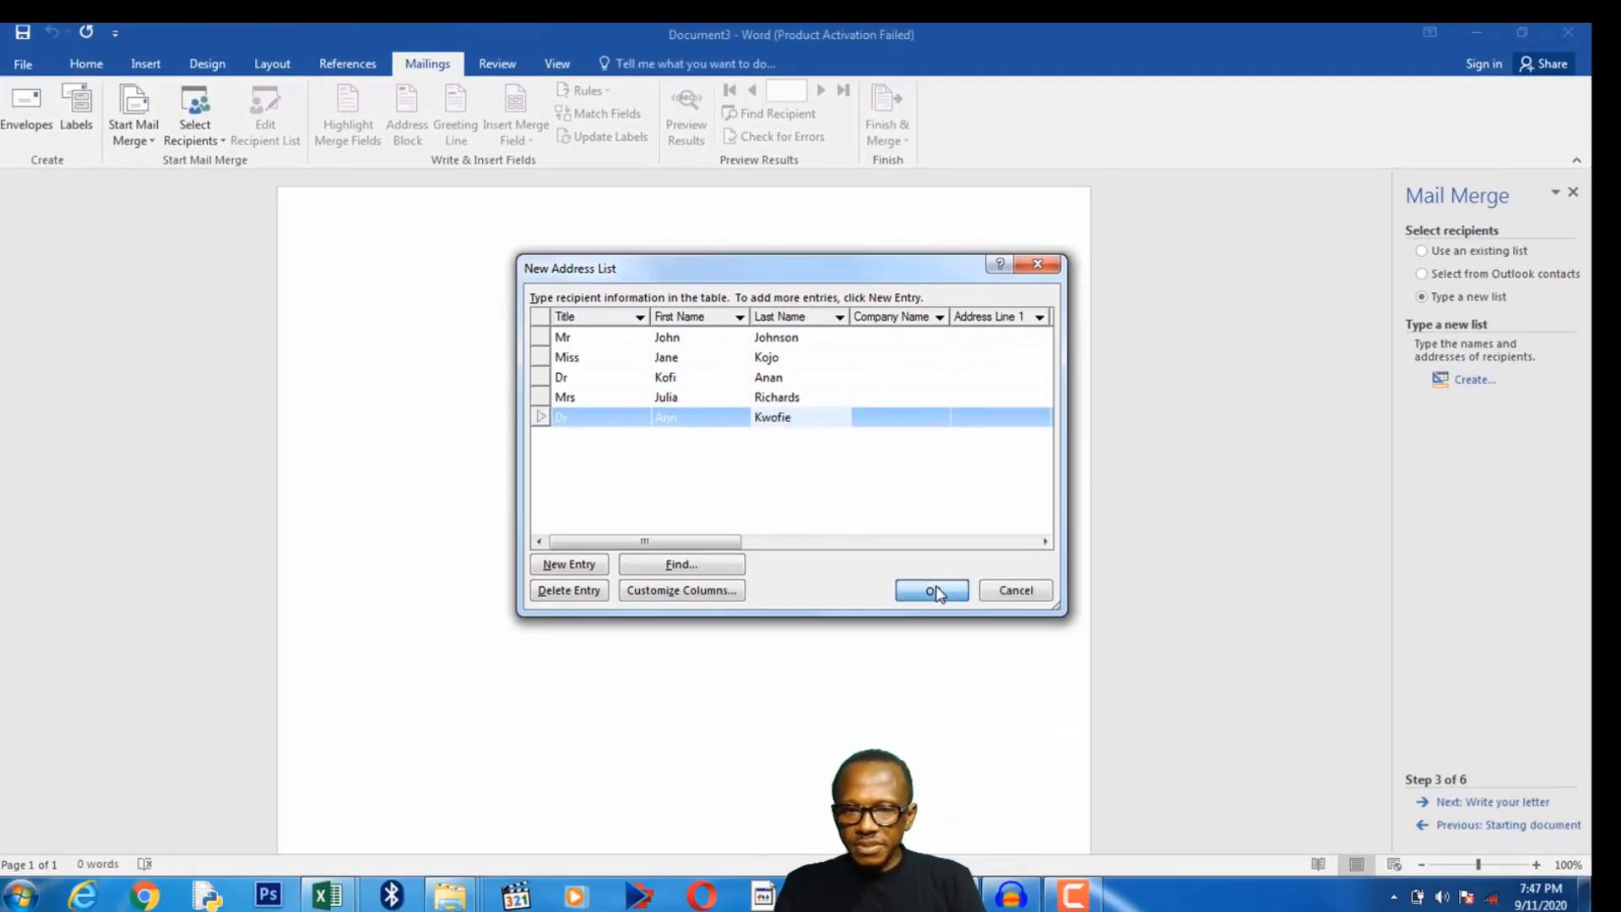
# Finish the address list and save it as Mylist in the My Data Sources folder.
pyautogui.click(932, 591)
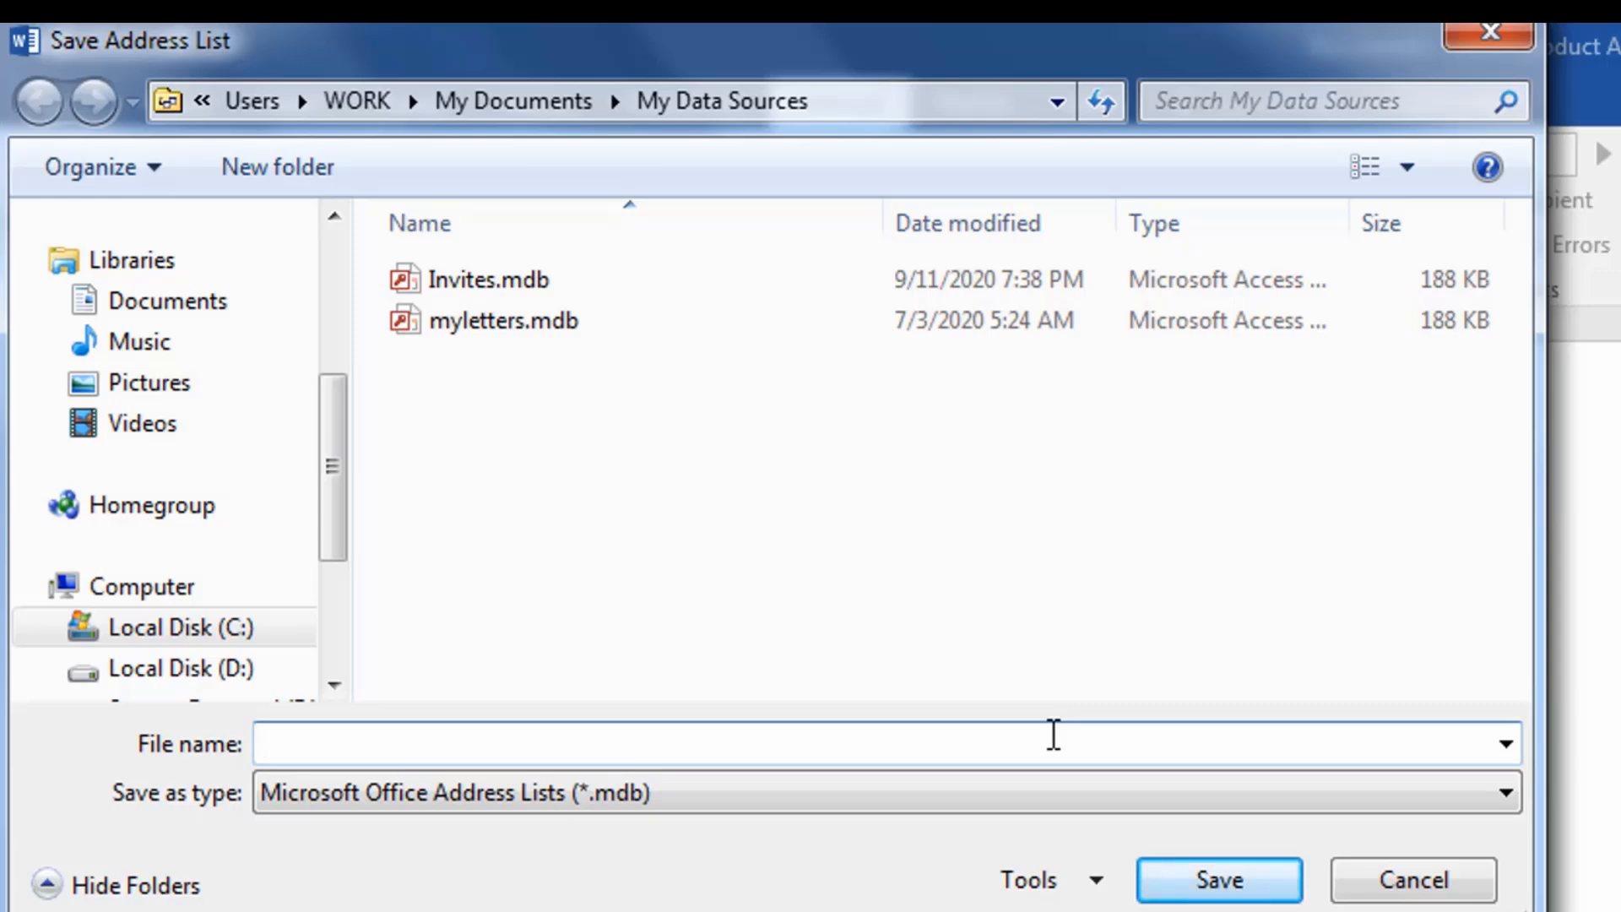
pyautogui.write('M')
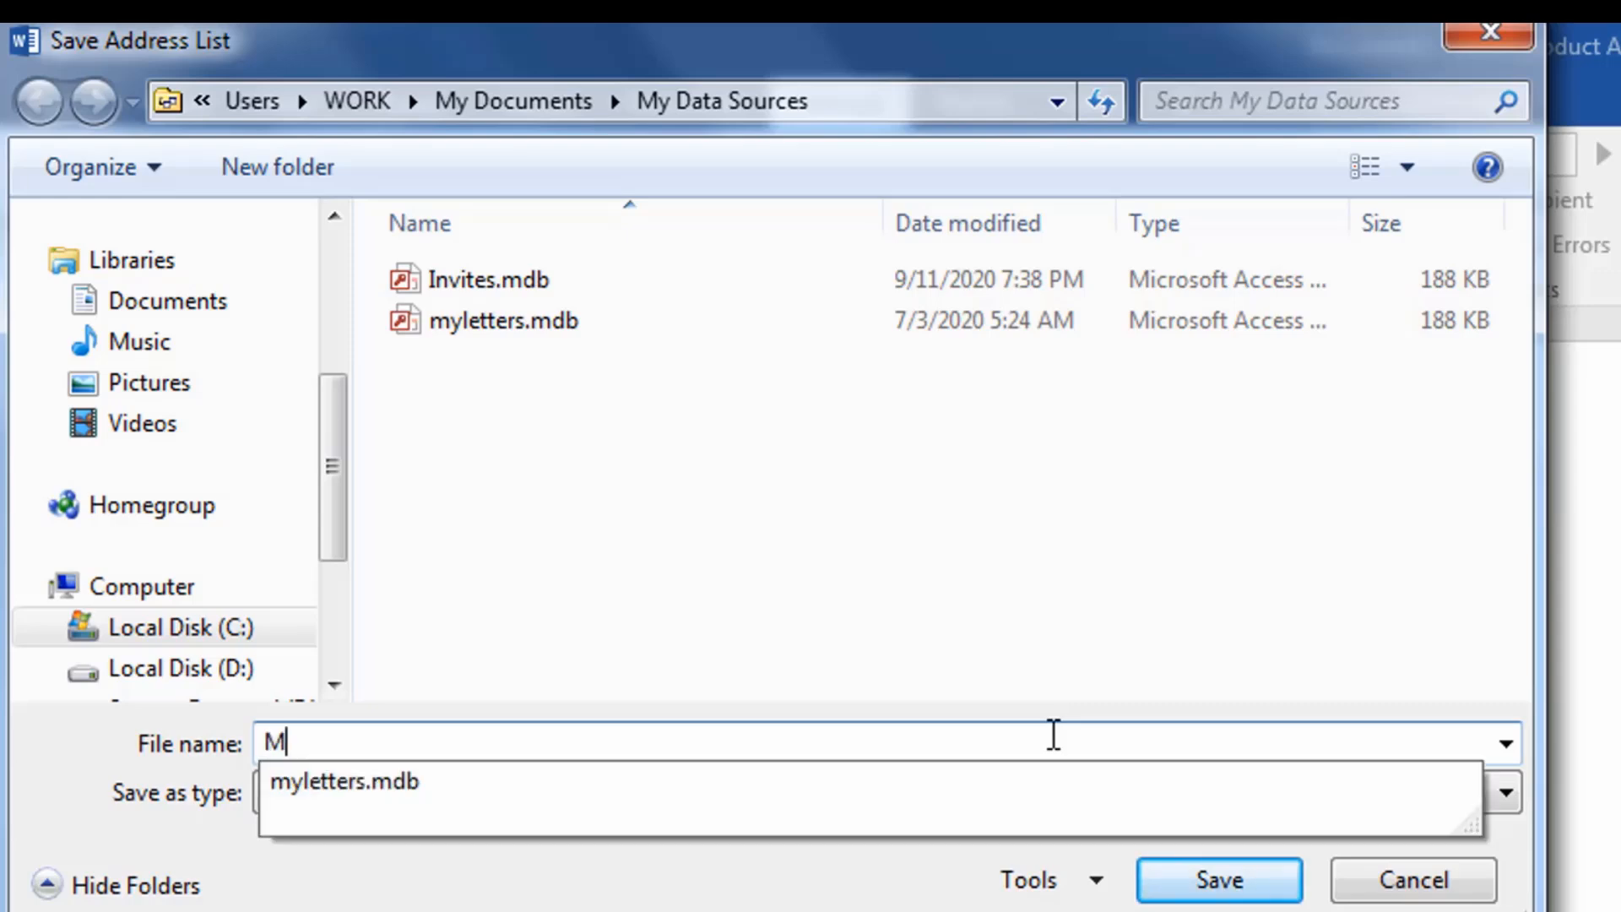
pyautogui.write('ylist')
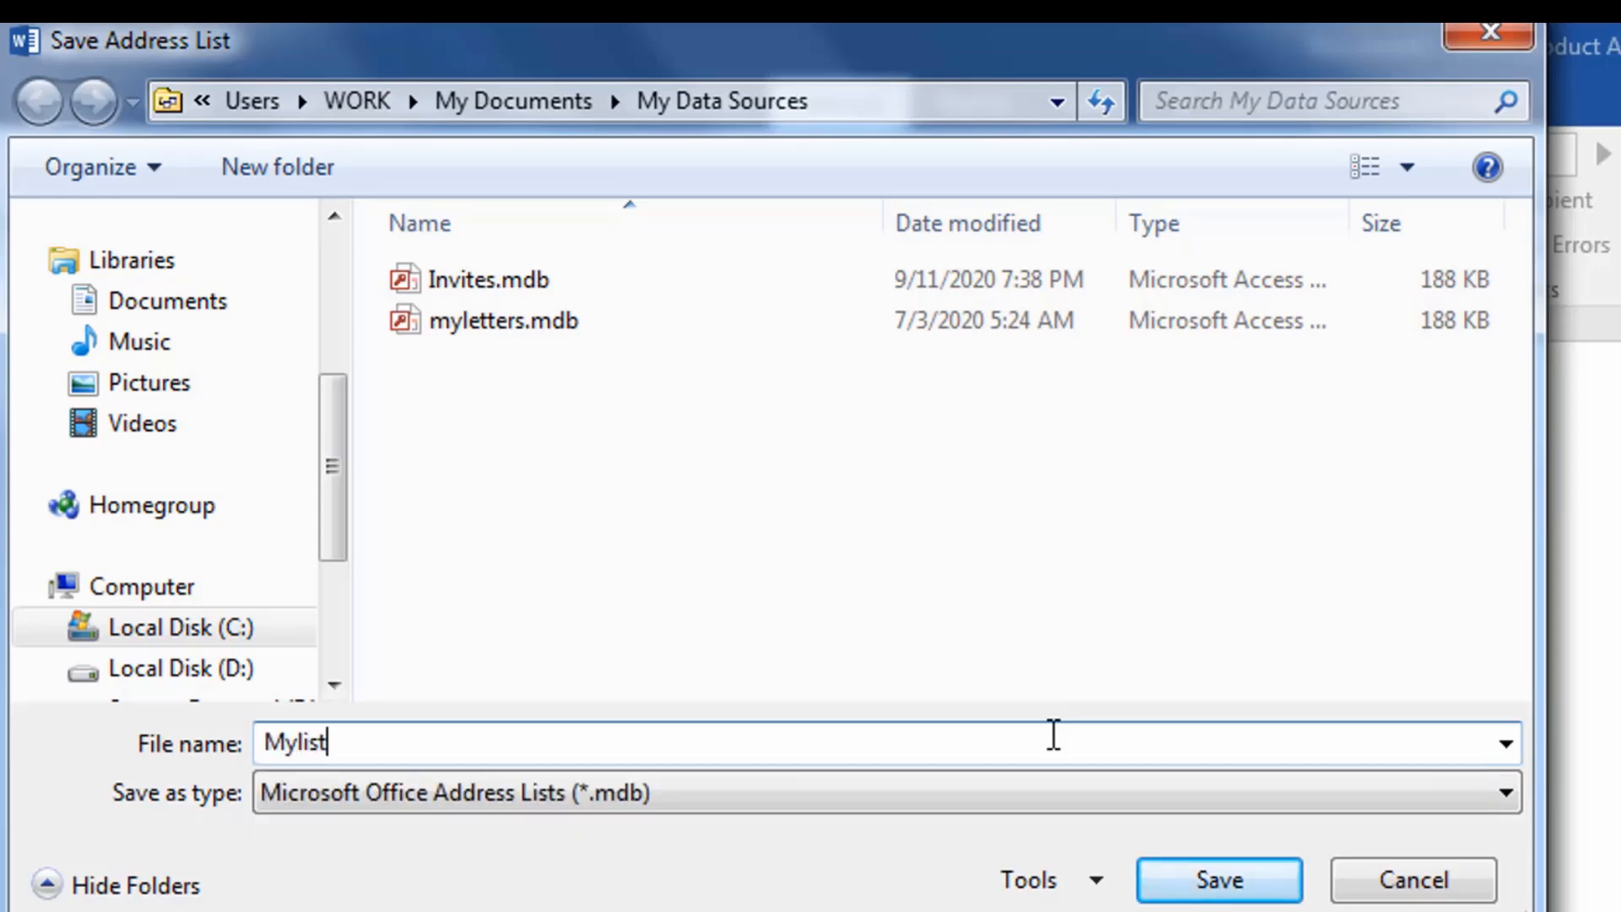
pyautogui.click(1250, 883)
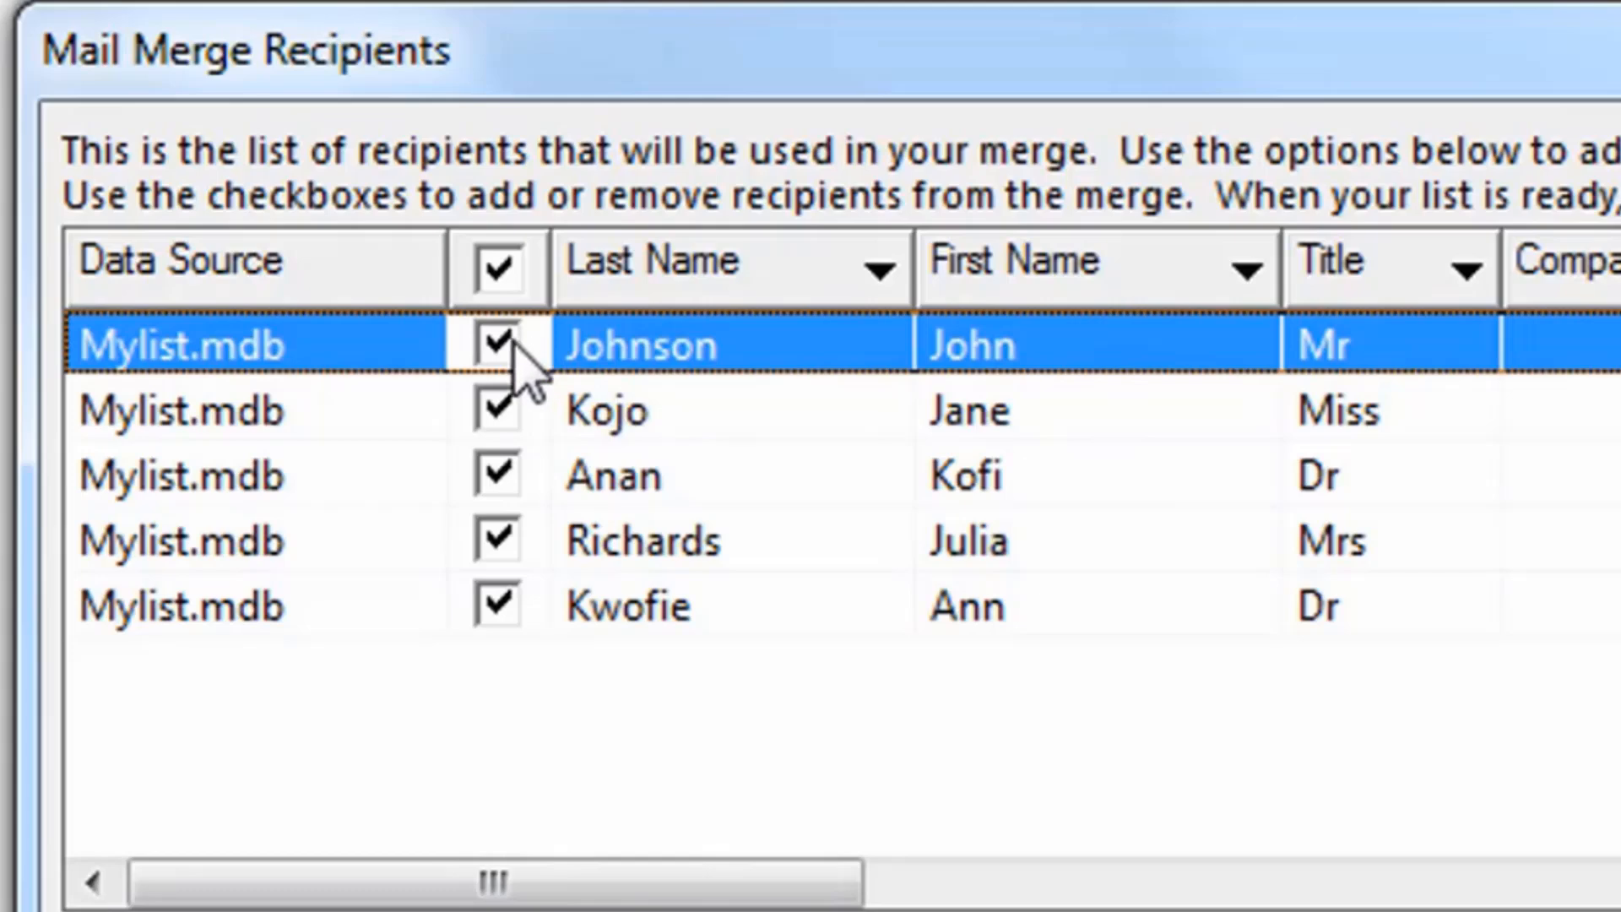
# Exclude the second, third and fourth recipients from the merge.
pyautogui.click(499, 477)
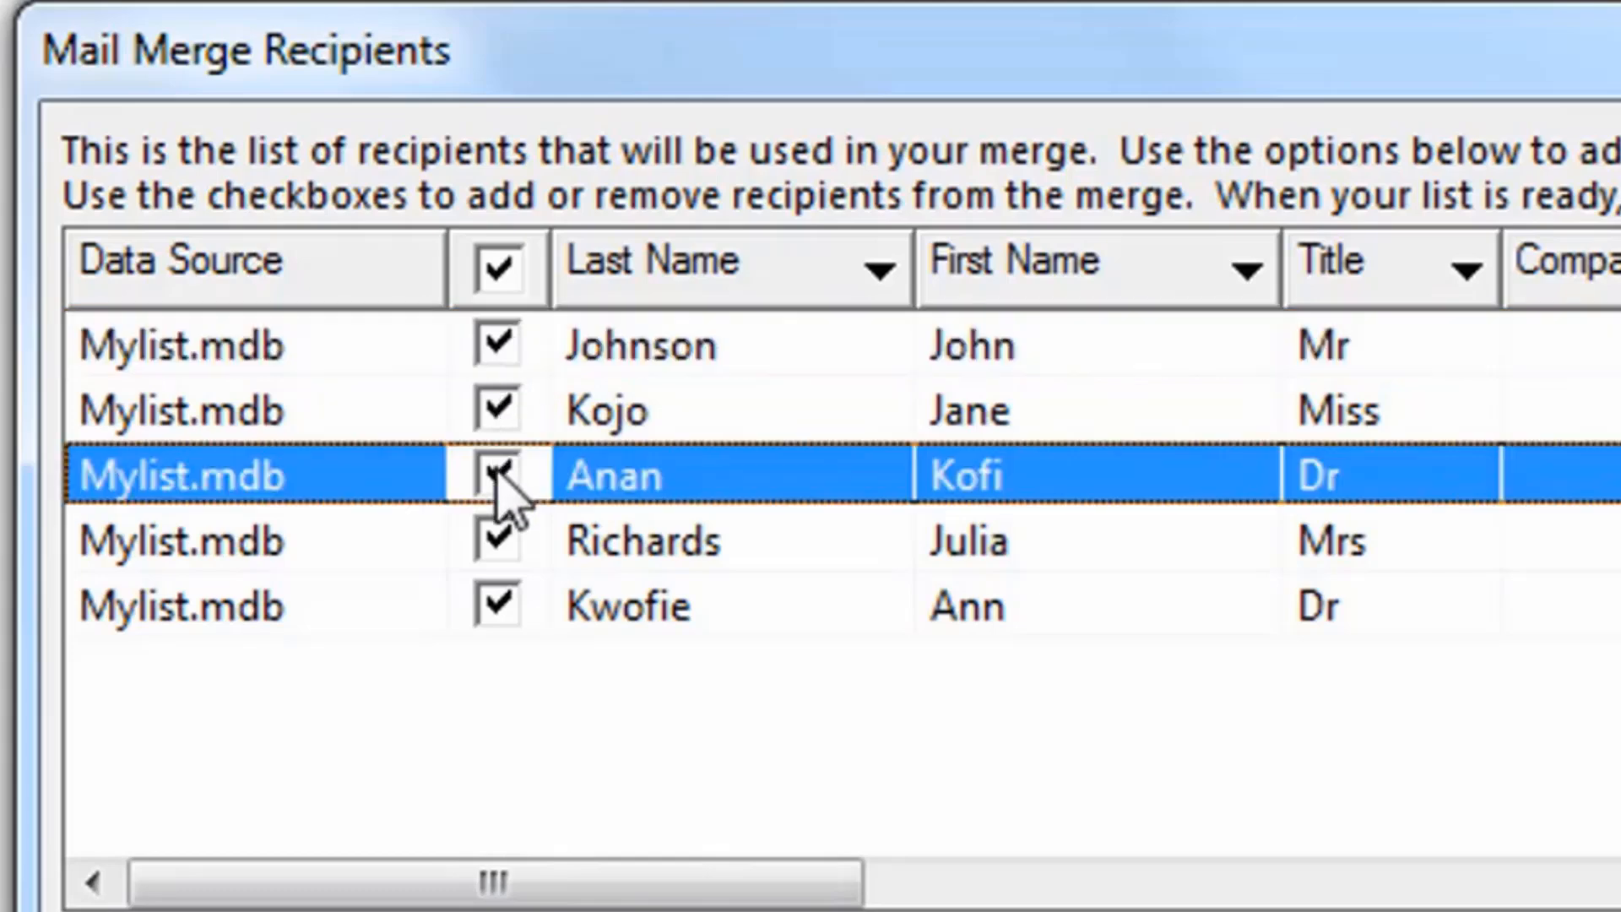
pyautogui.click(499, 411)
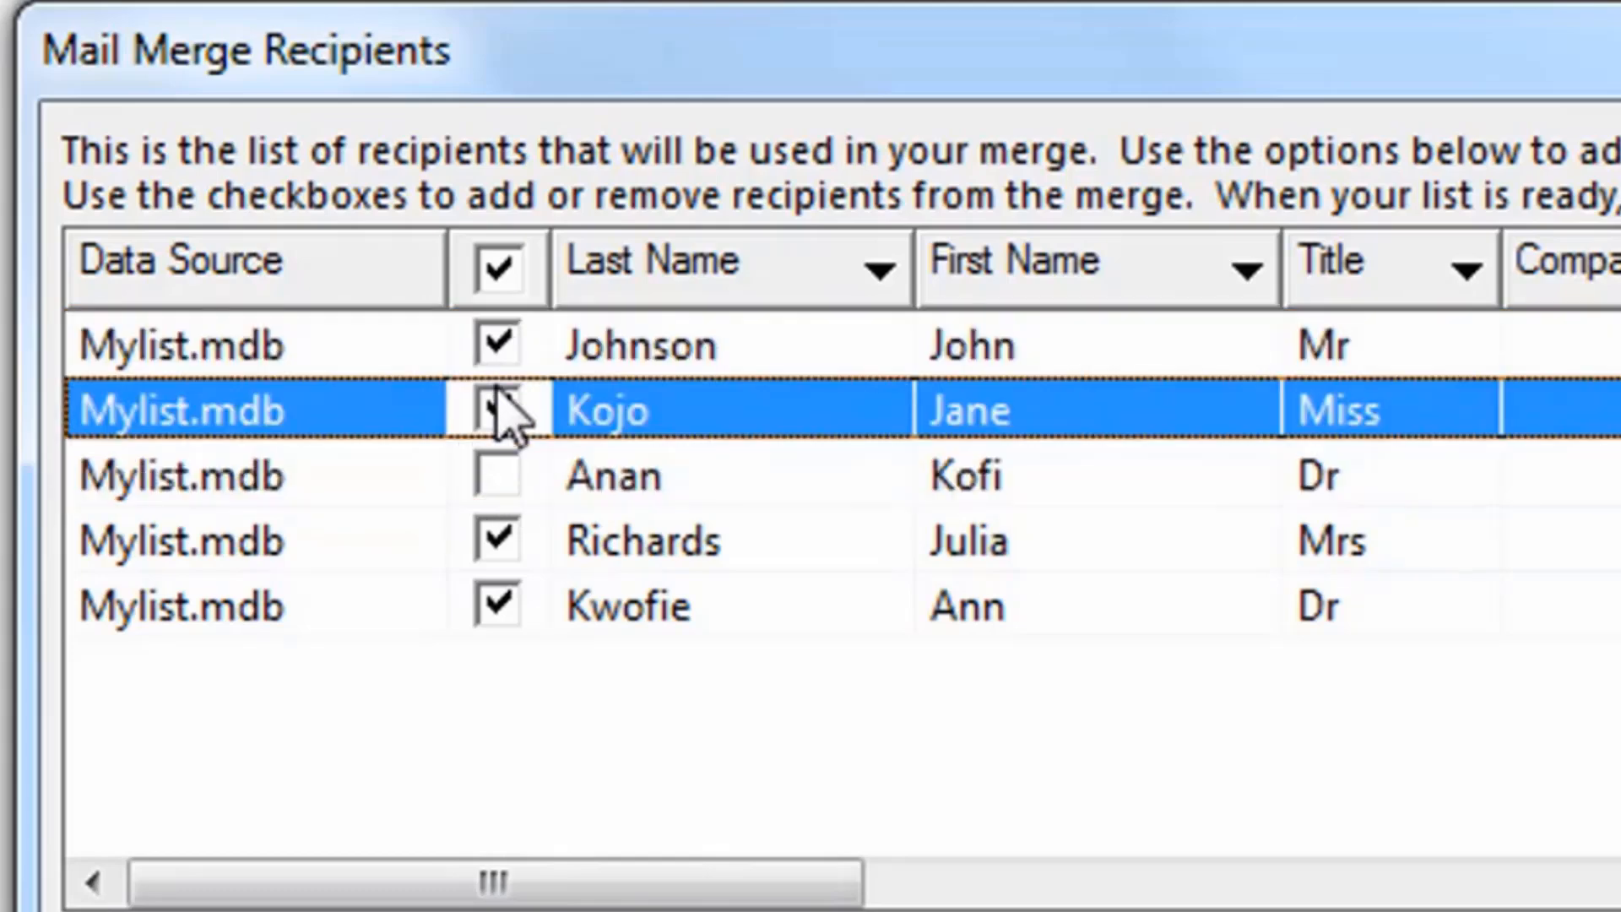
pyautogui.click(489, 559)
pyautogui.click(488, 556)
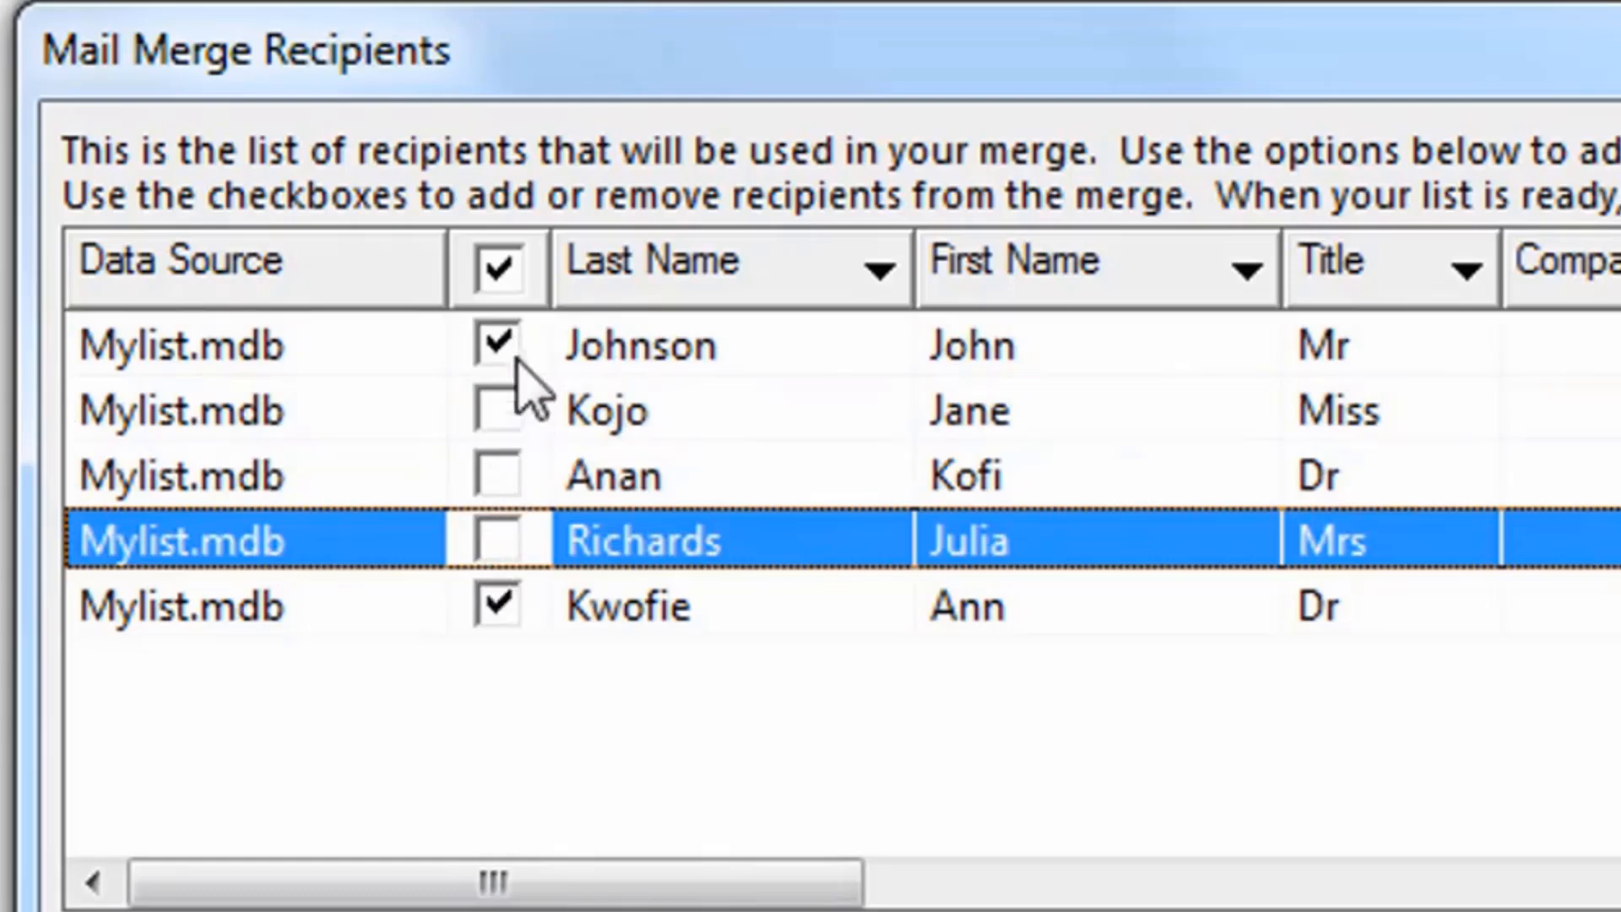
# Include all recipients in the merge and accept the recipient list.
pyautogui.click(498, 283)
pyautogui.click(498, 283)
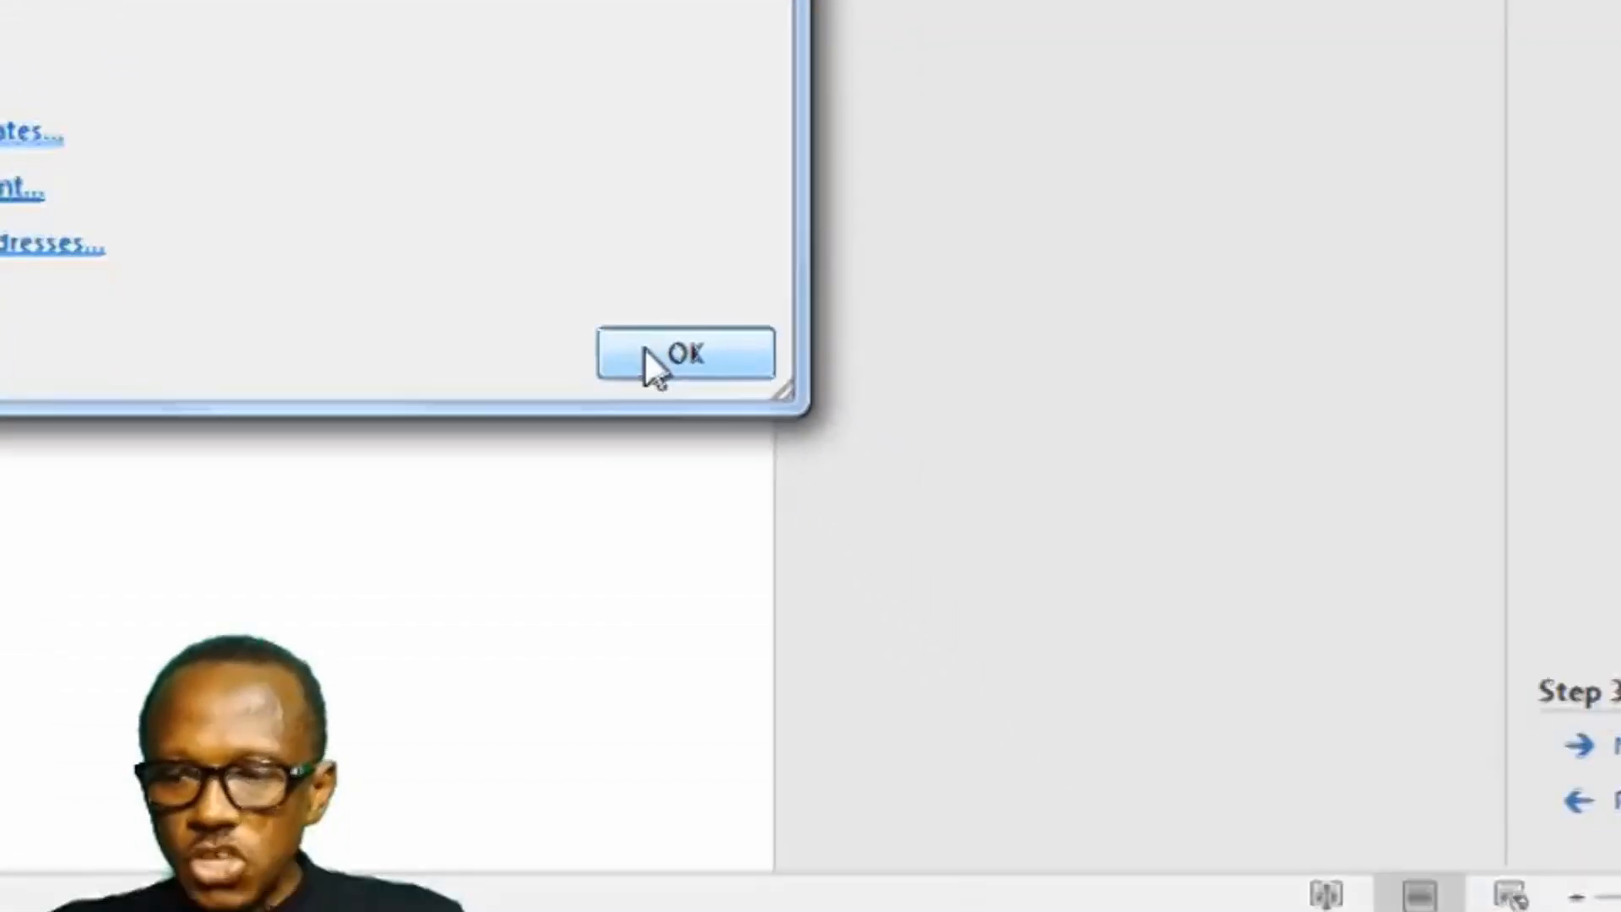
pyautogui.click(655, 353)
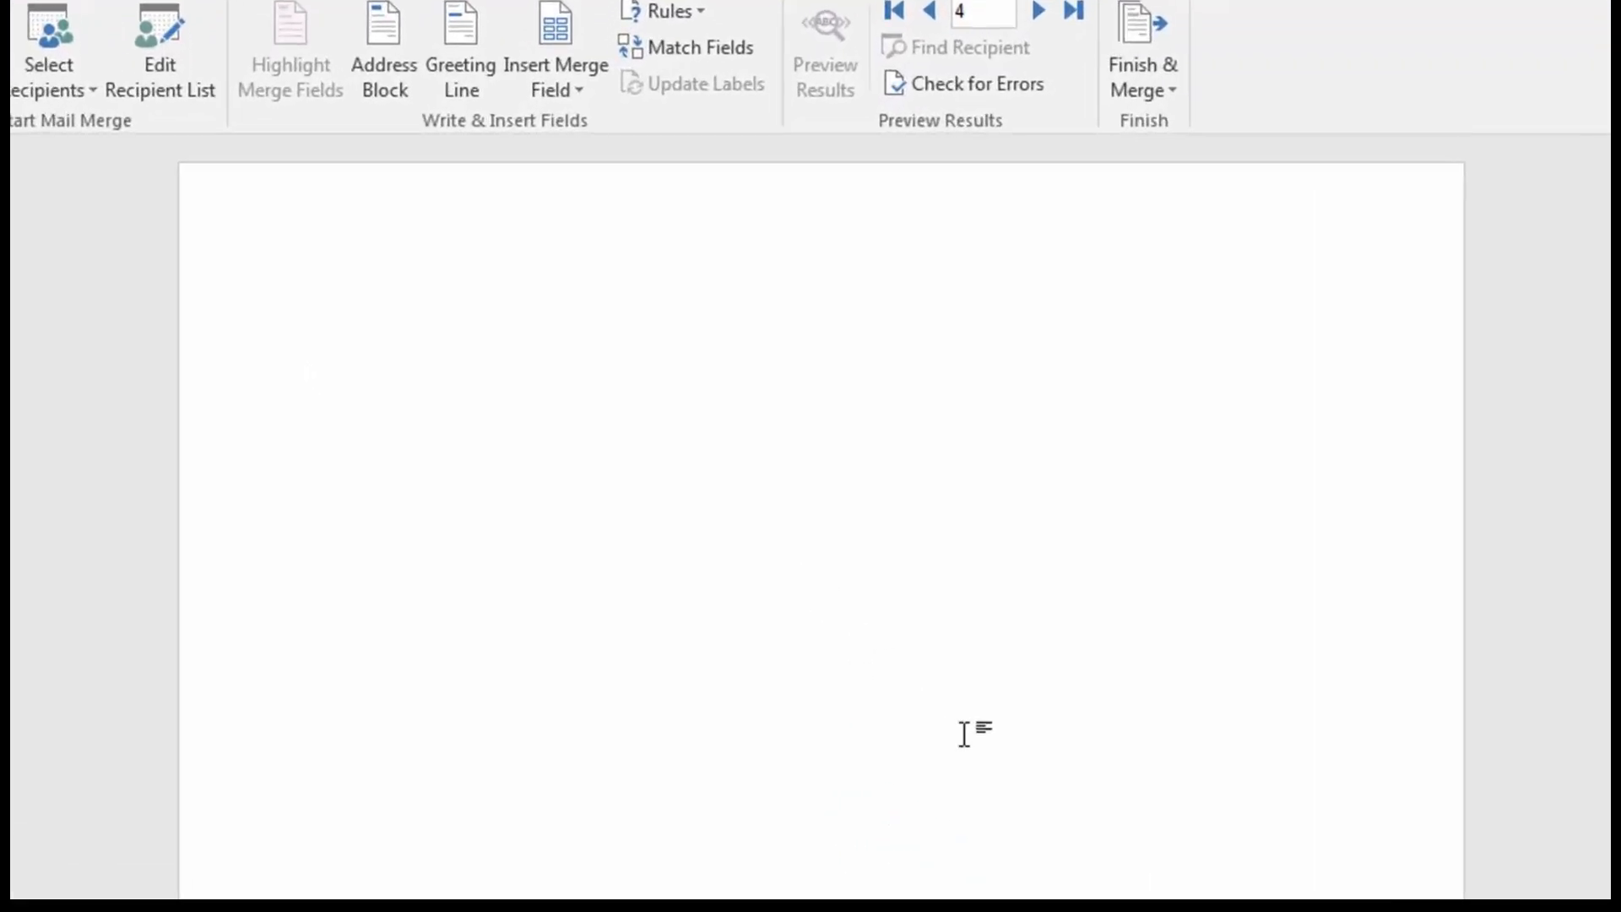
# Write the letter's opening sentence: "I am pleased to inform you that the school will reopen on the 5th of October, 2020.".
pyautogui.write('D')
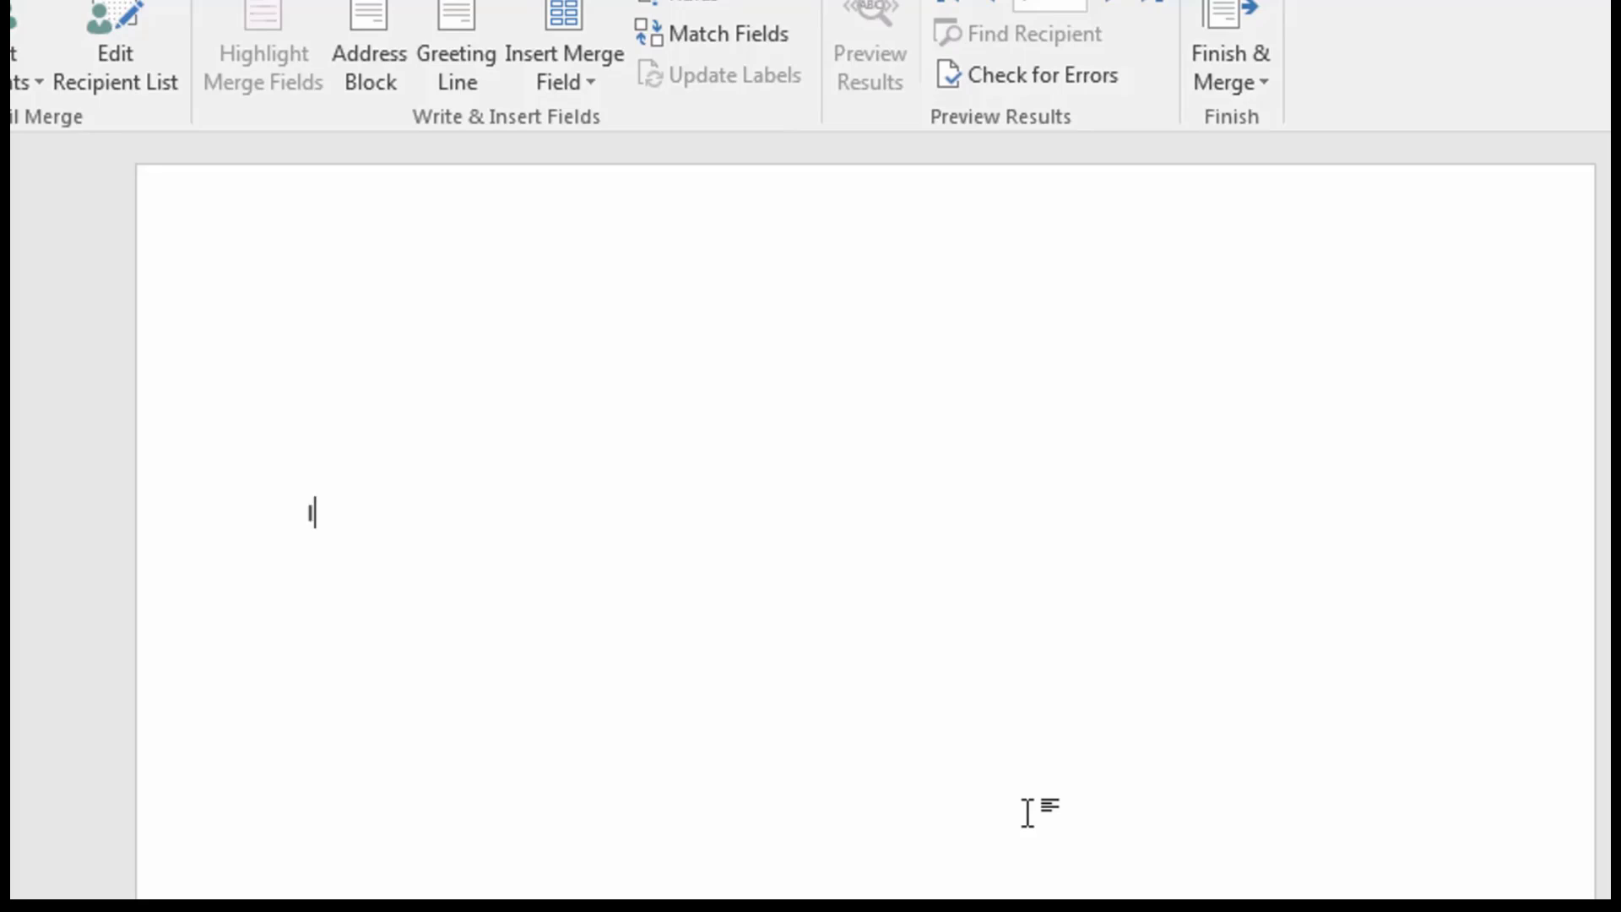
pyautogui.write('ah')
pyautogui.press('BackSpace')
pyautogui.write('m')
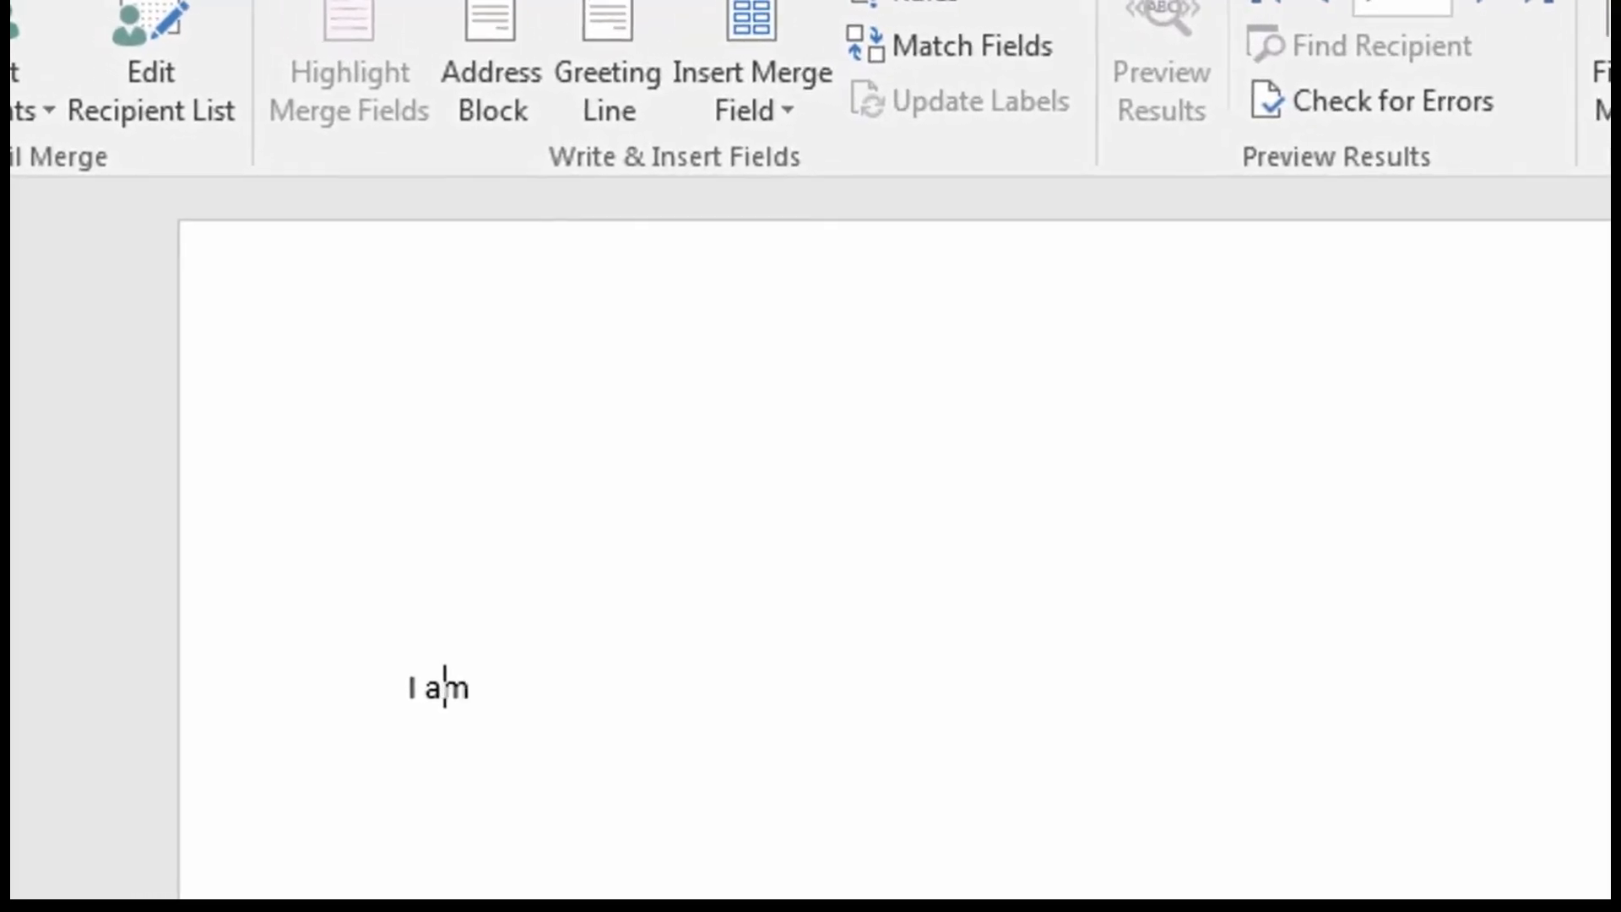
pyautogui.write(' Pleas')
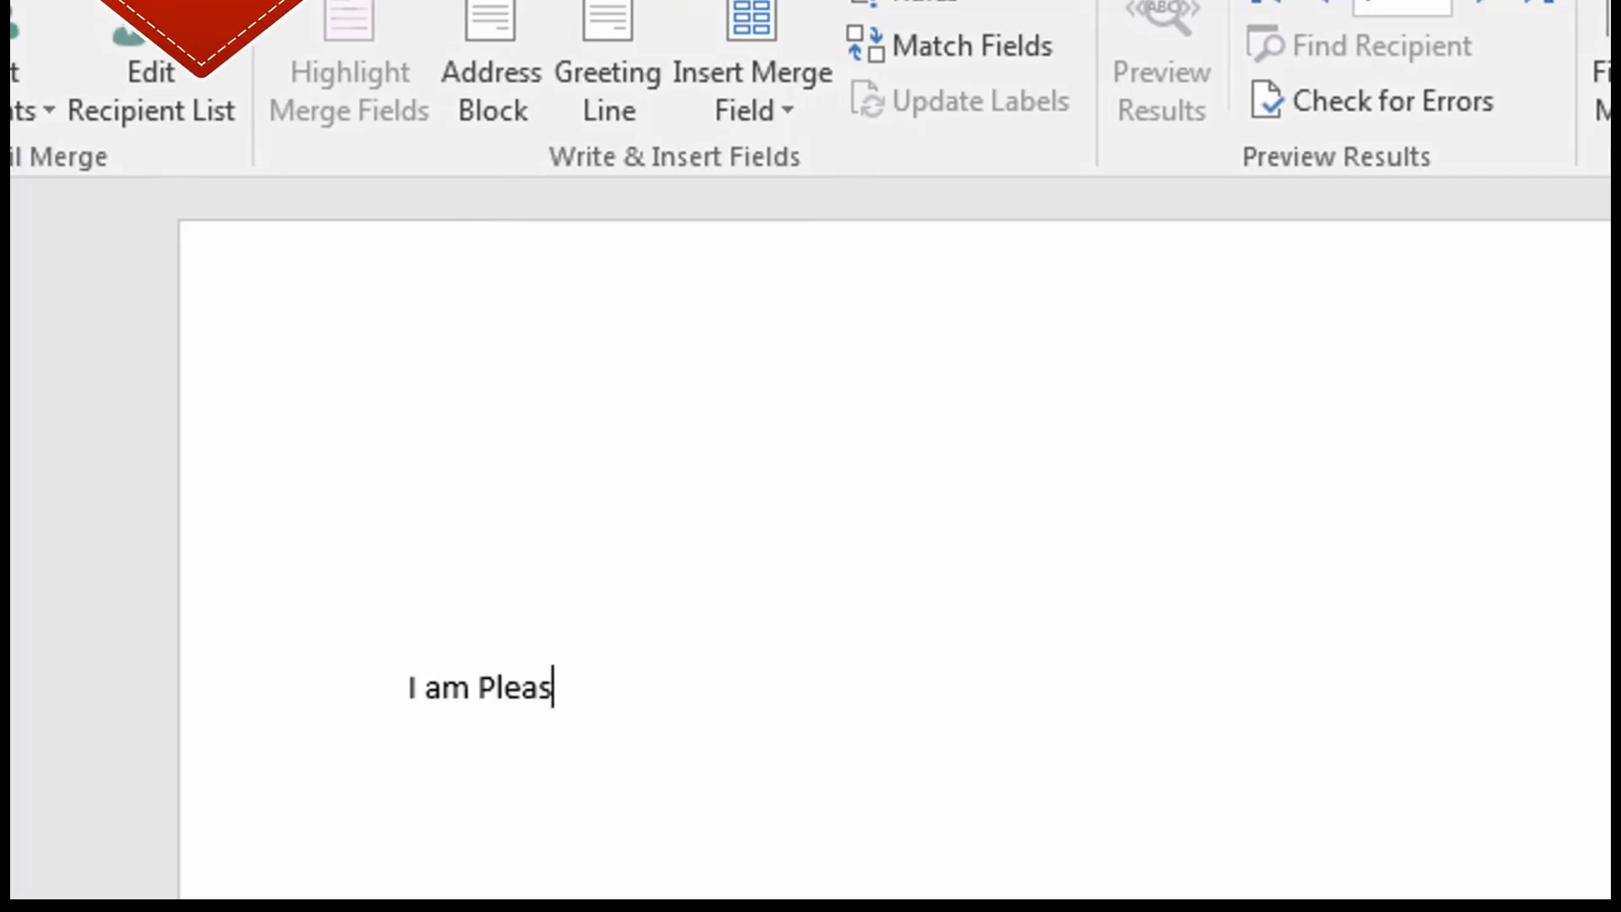
pyautogui.press('BackSpace')
pyautogui.press('BackSpace')
pyautogui.press('BackSpace')
pyautogui.press('BackSpace')
pyautogui.press('BackSpace')
pyautogui.write('plea')
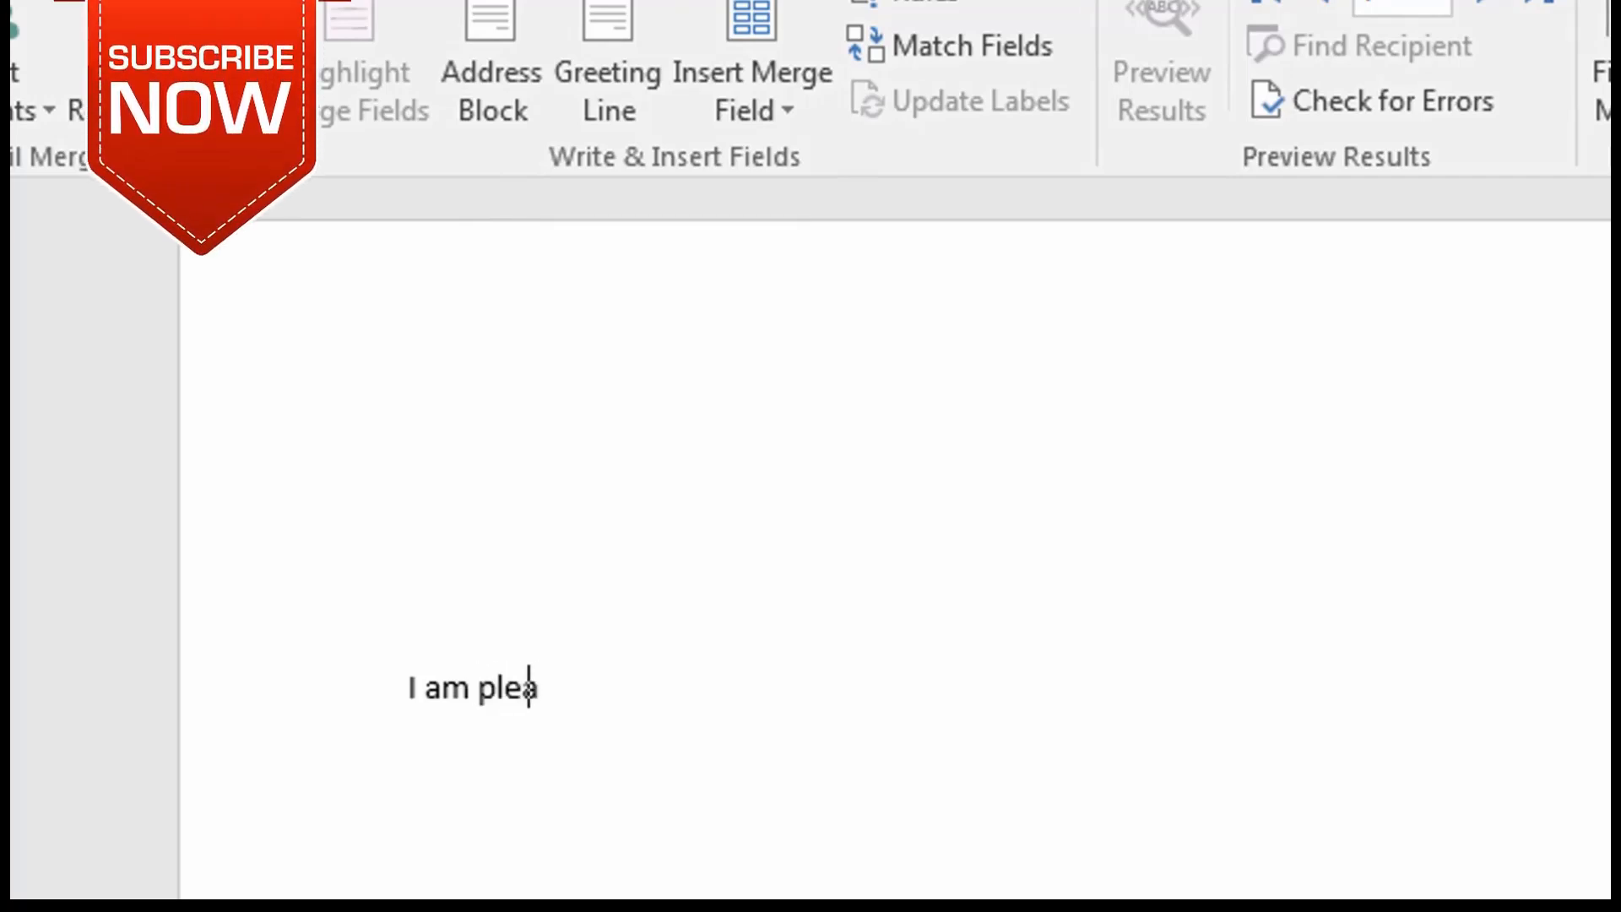
pyautogui.write('sed to inf')
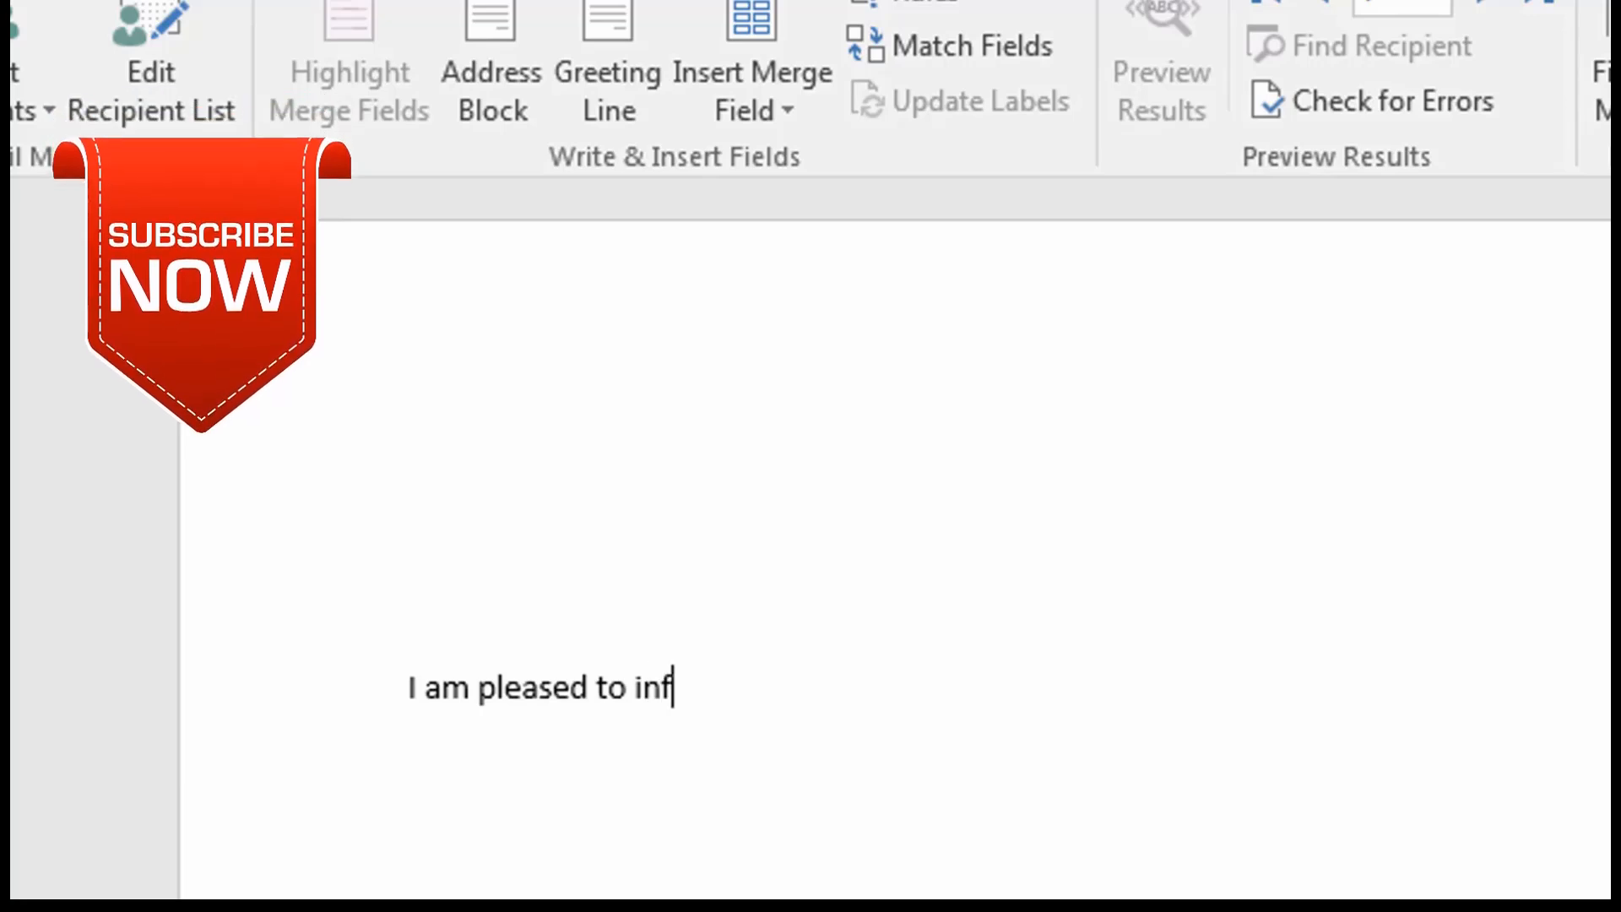
pyautogui.write('orm you that the school will reopen')
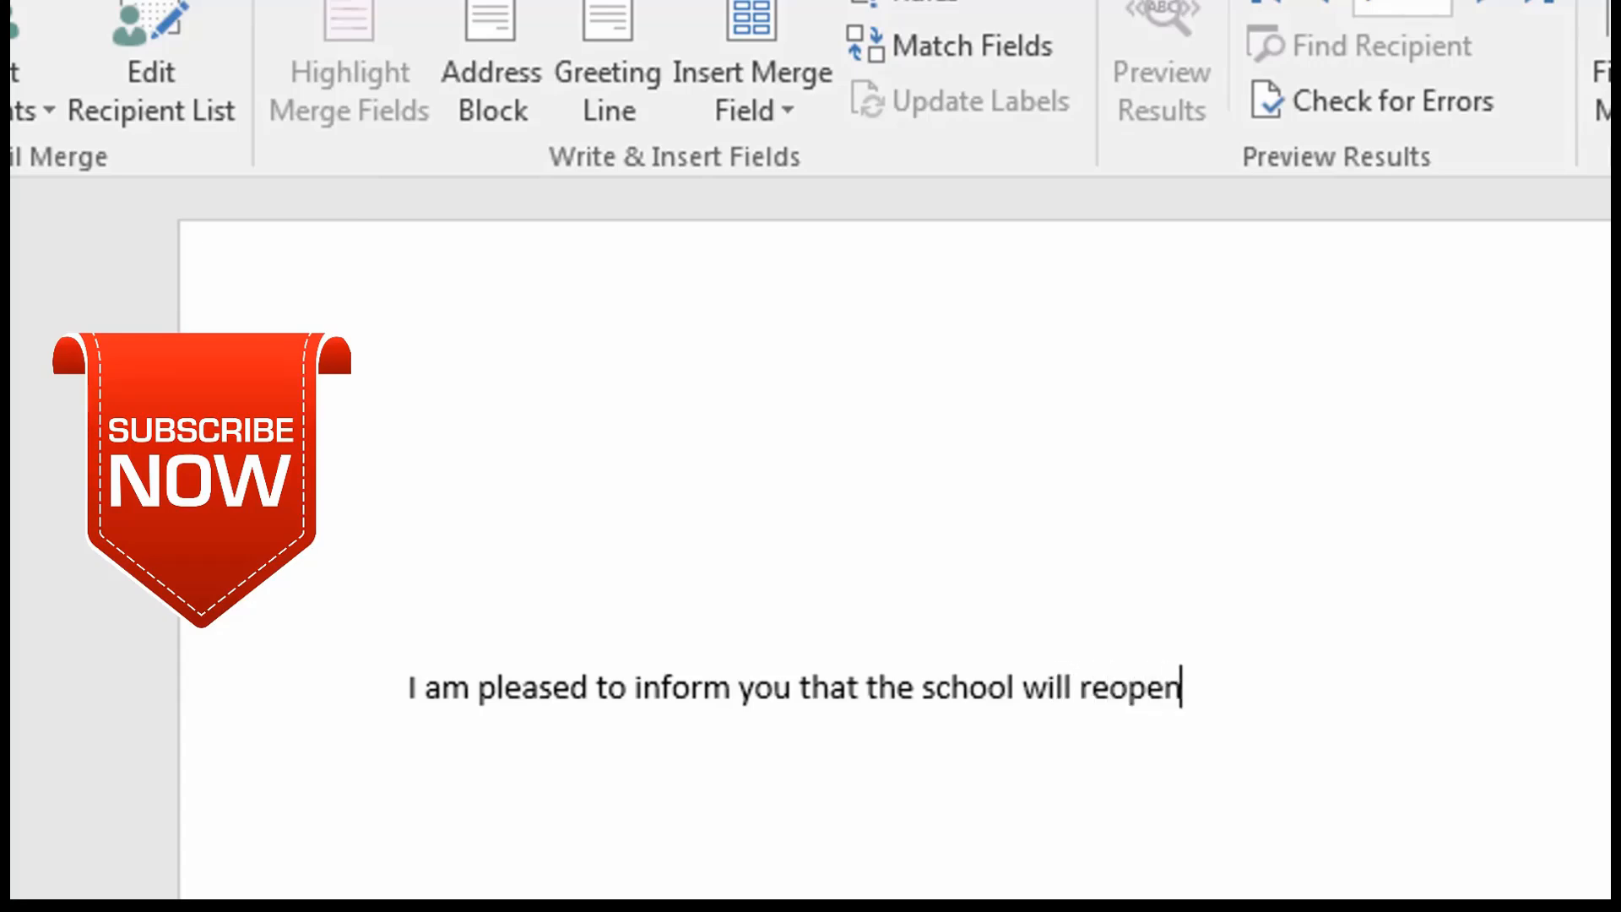
pyautogui.write('the')
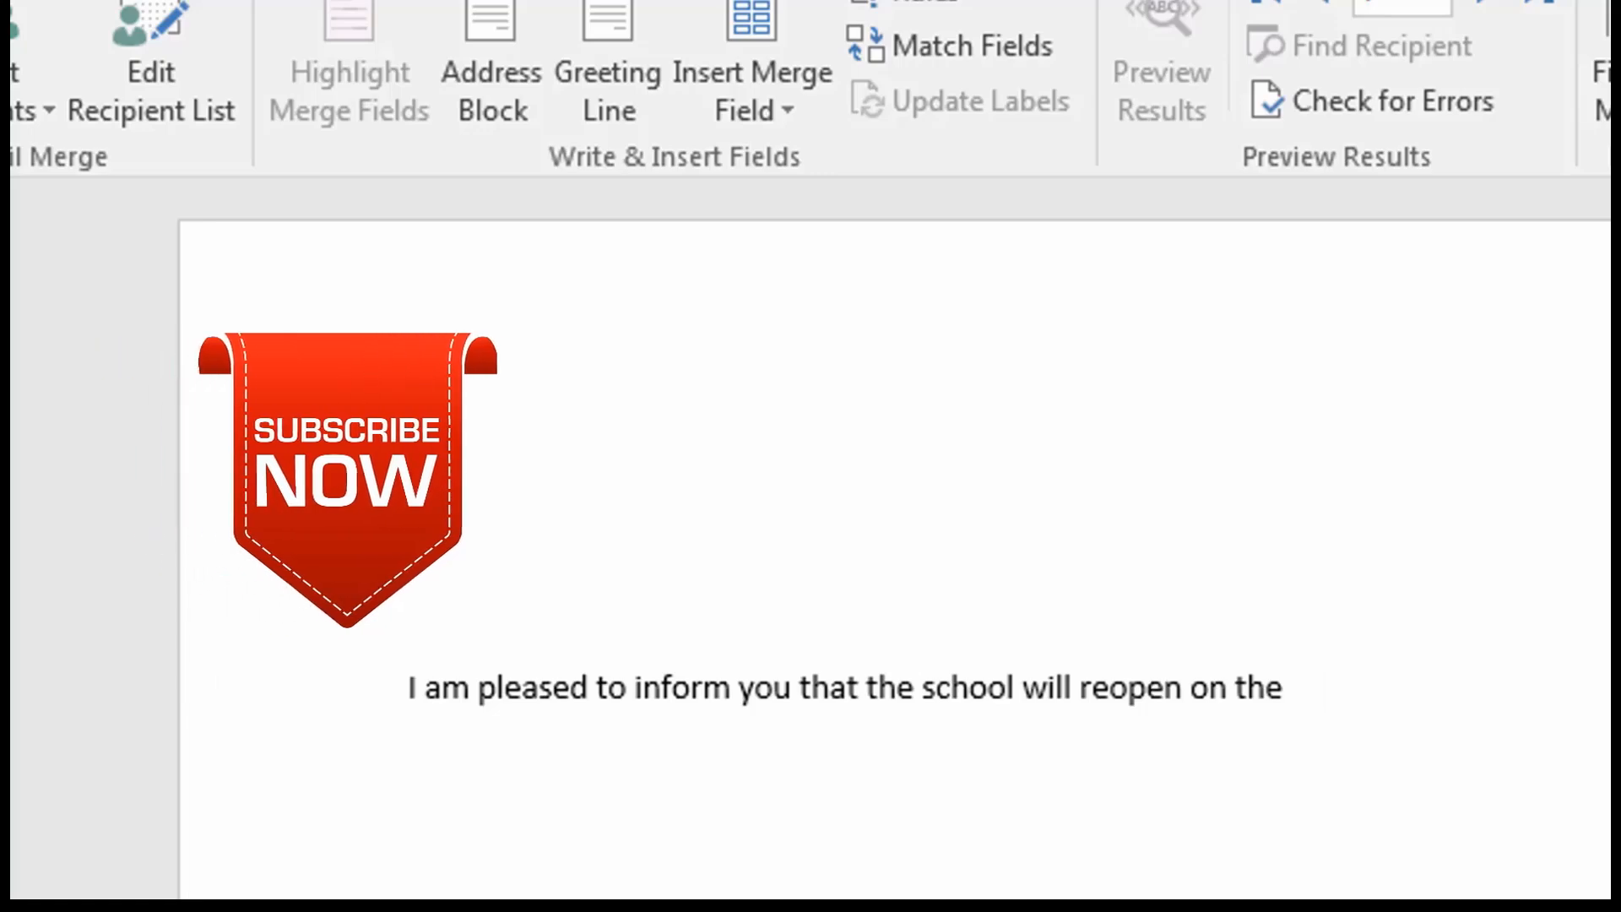
pyautogui.write(' 5th')
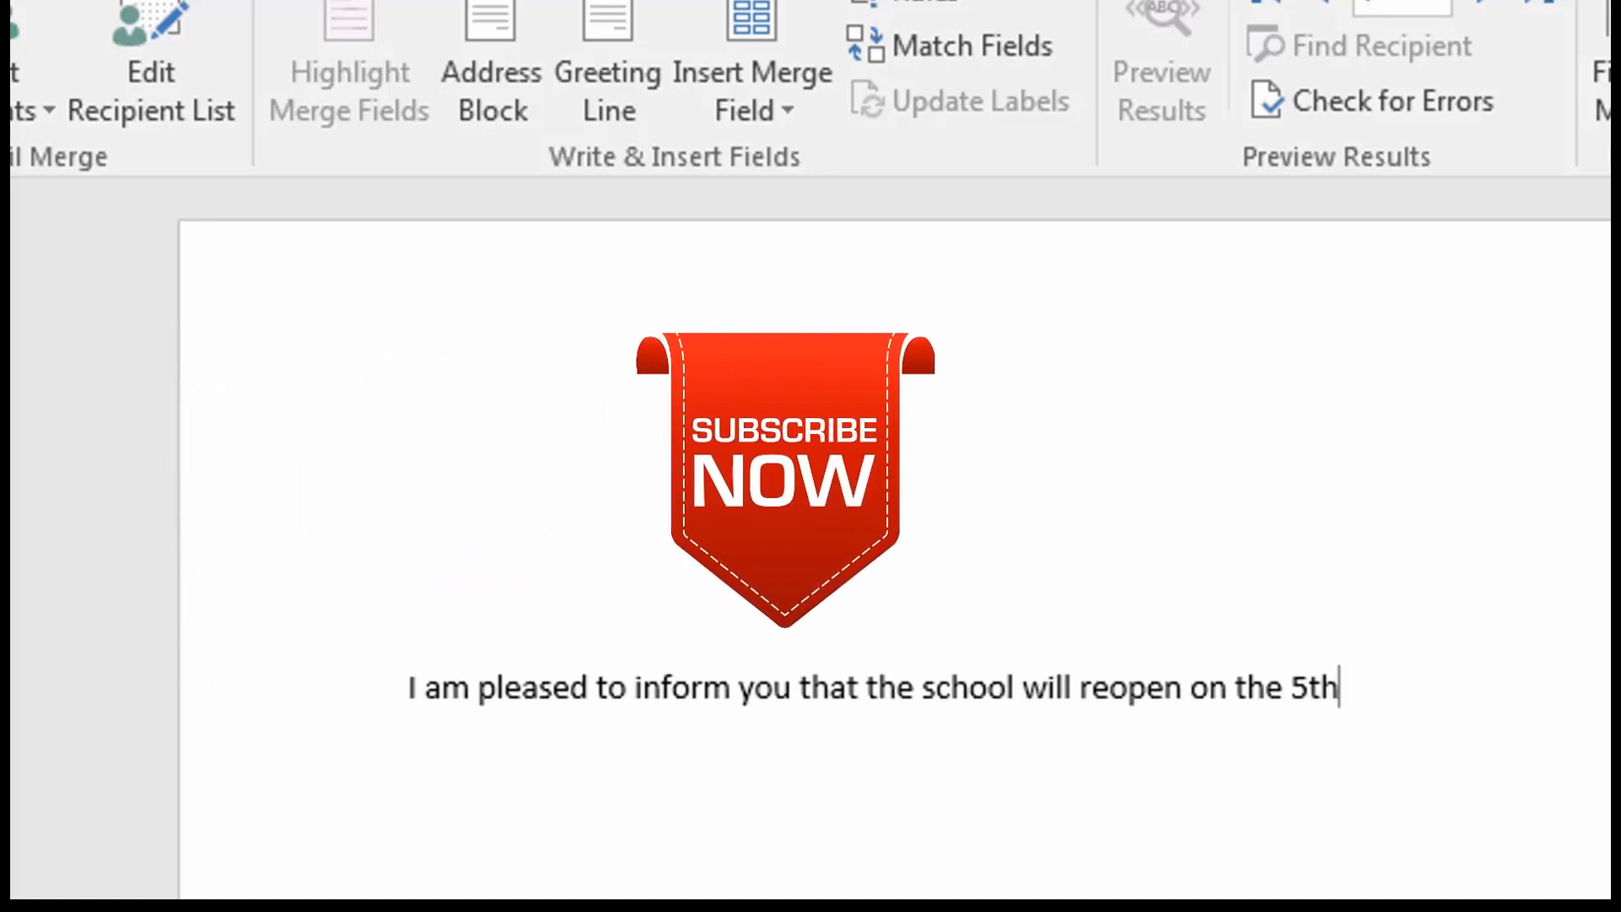
pyautogui.write(' of Octob')
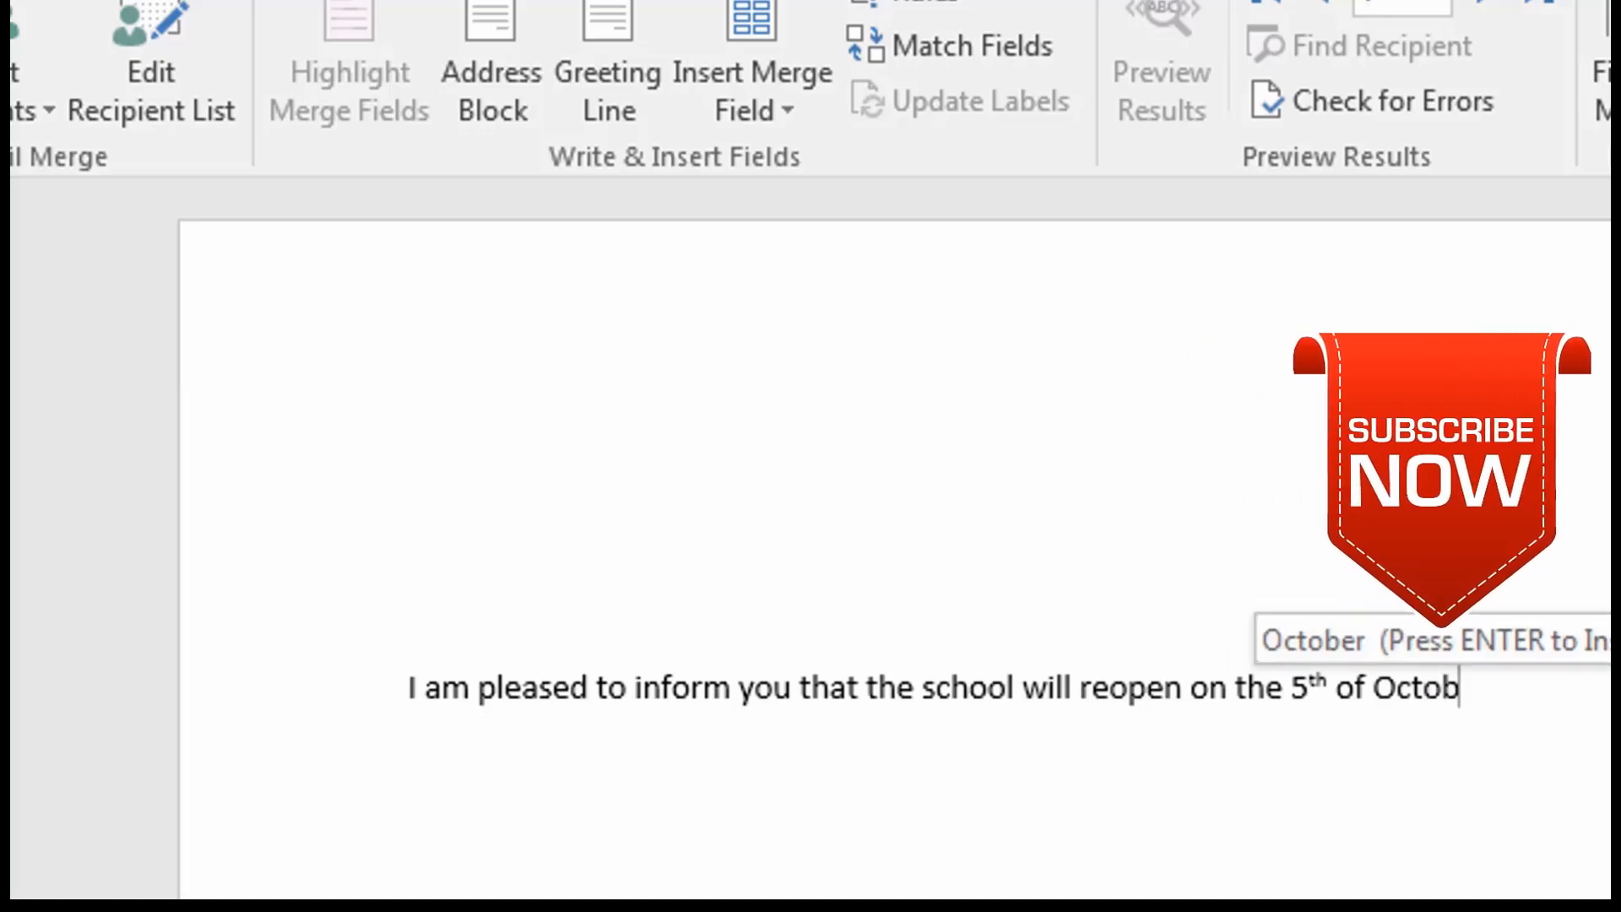
pyautogui.press('Return')
pyautogui.write(', 2')
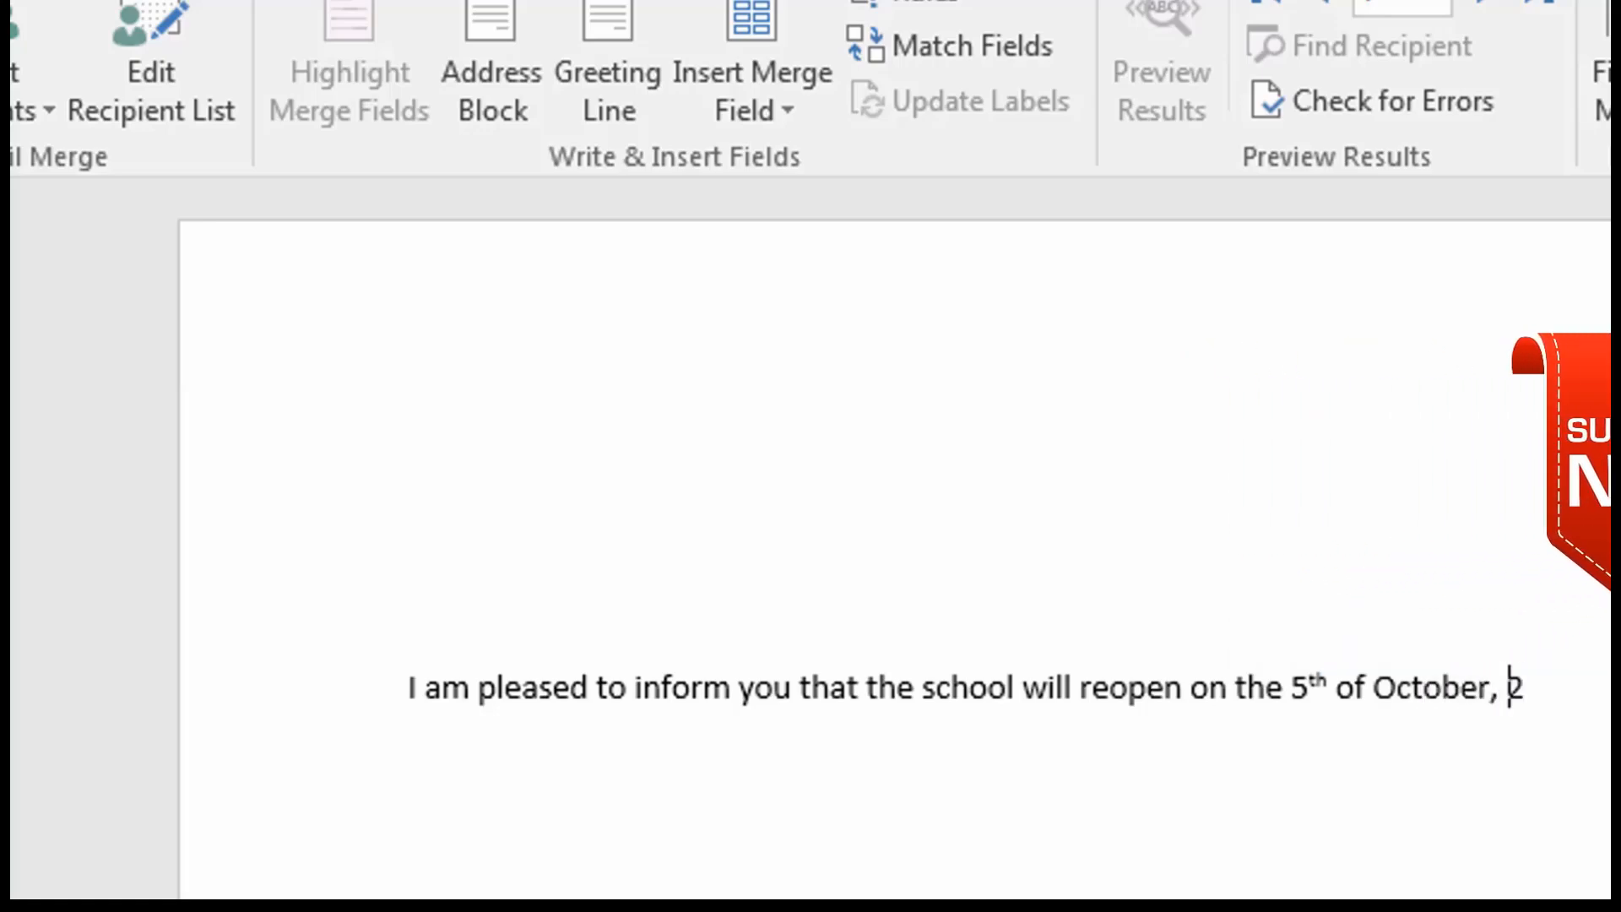
pyautogui.write('020.  Please make')
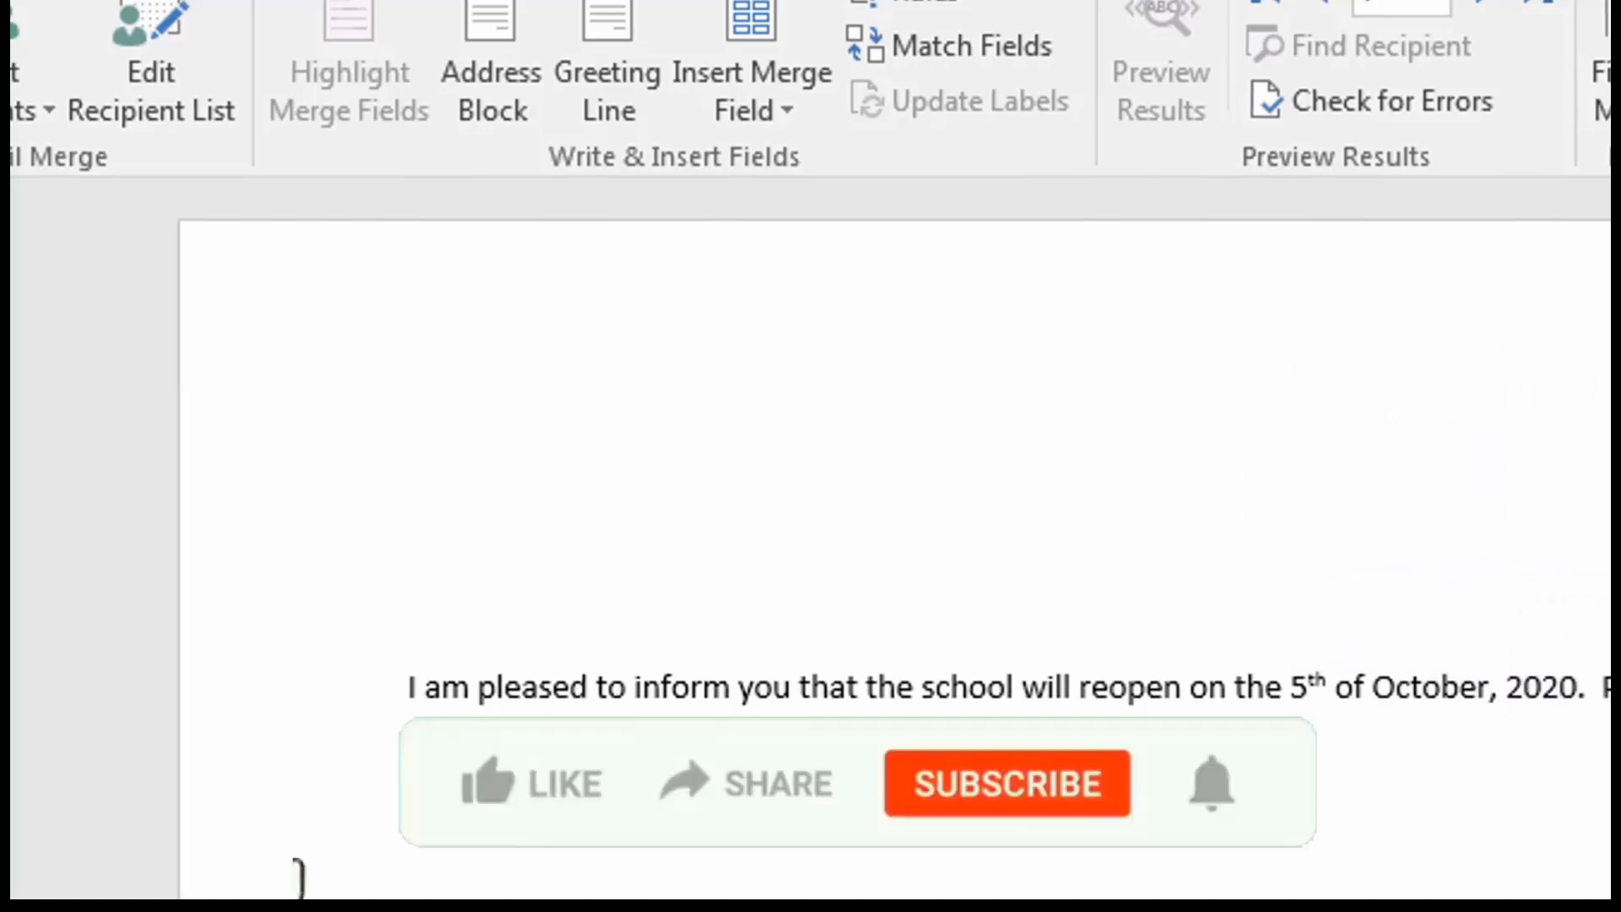
pyautogui.write(' su')
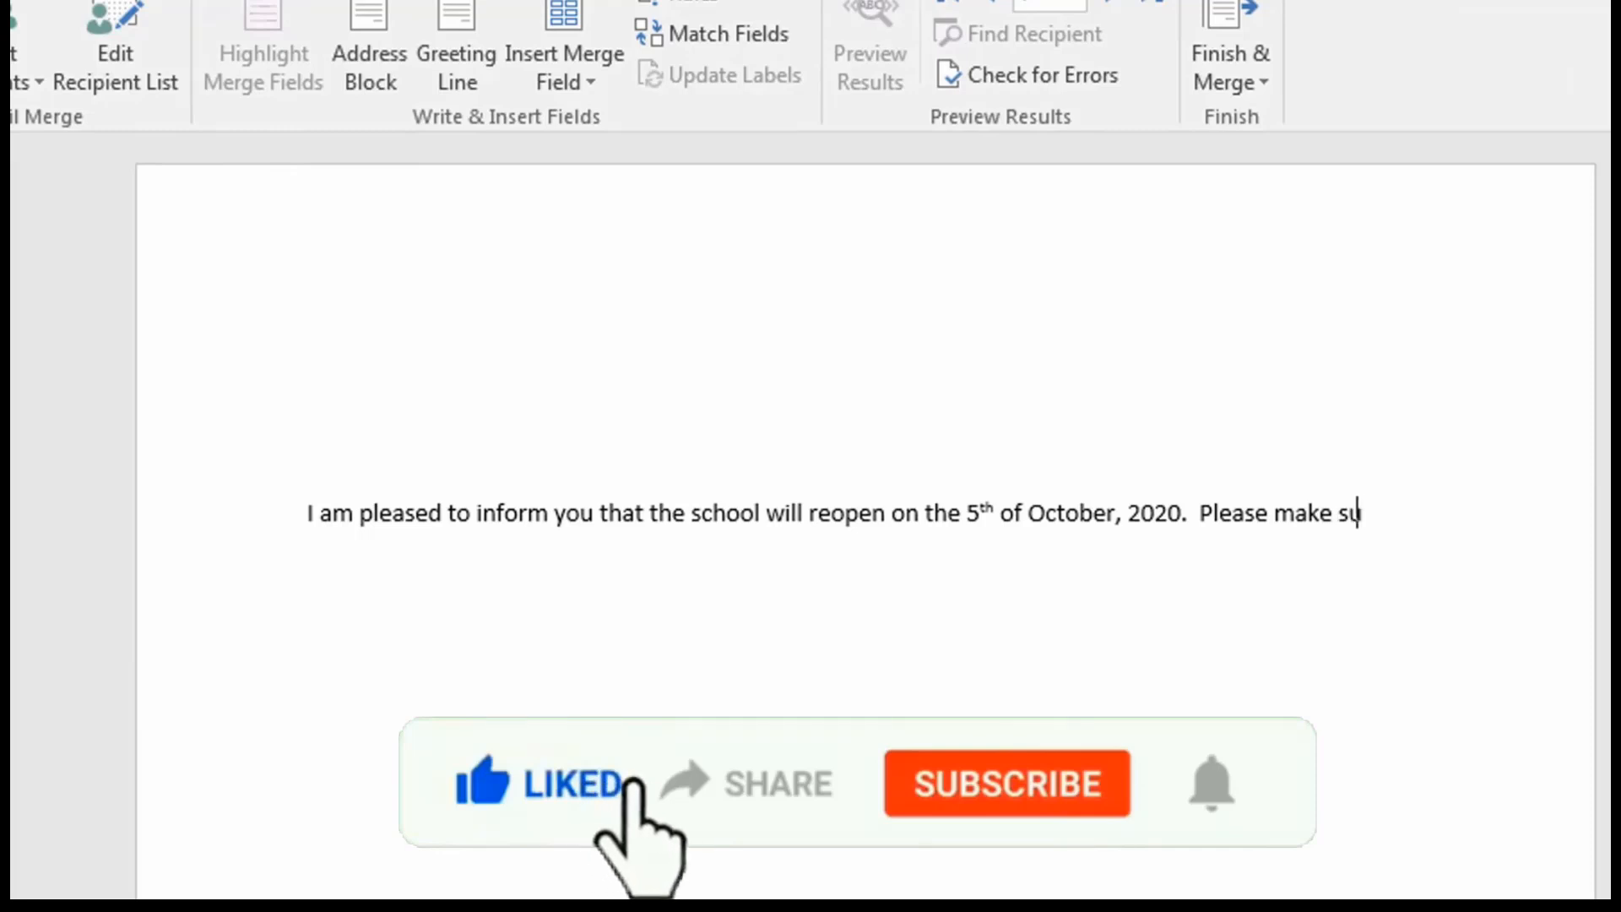
pyautogui.write('re your wards ')
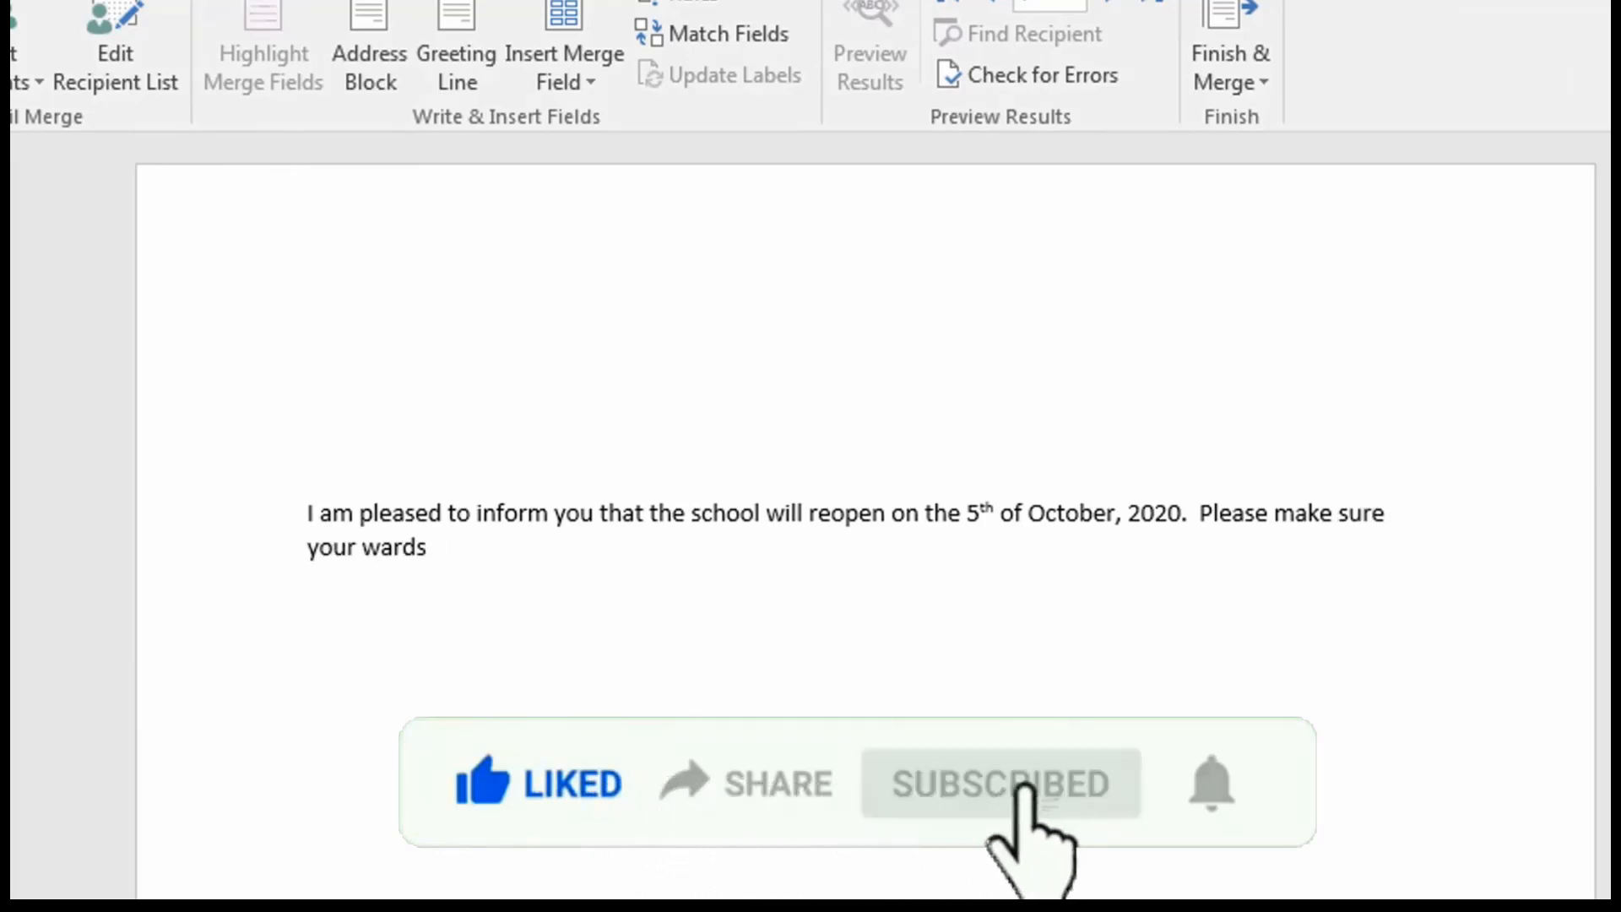
pyautogui.write('arrive early.')
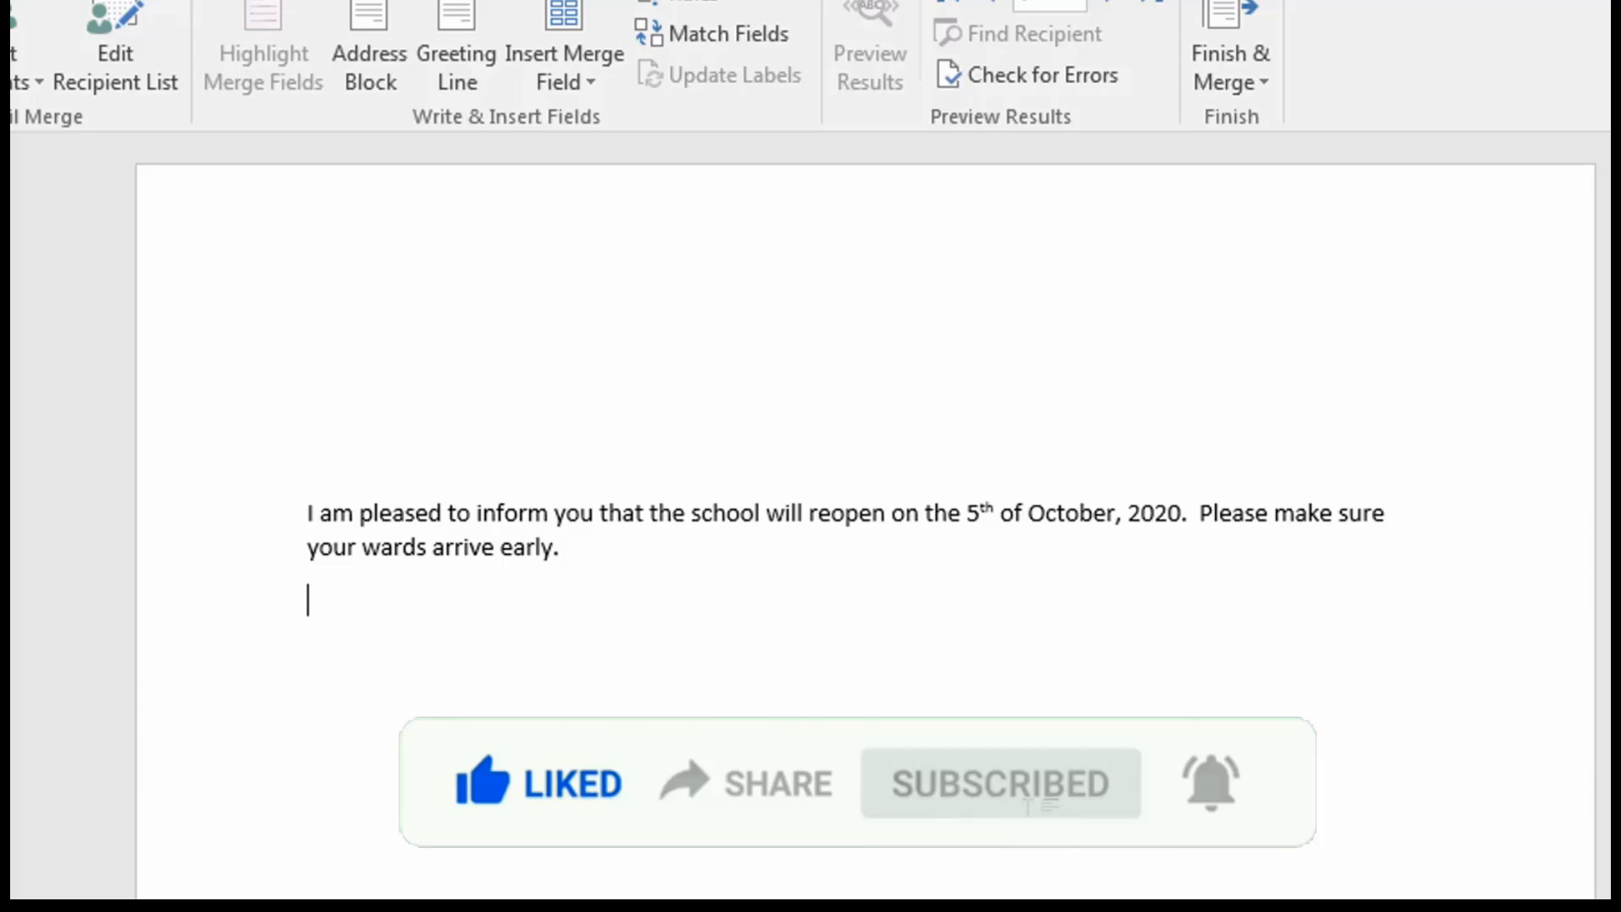
# Add "Please make sure your wards arrive early." and close the letter with "Regards" and the sender's full name.
pyautogui.press('Return')
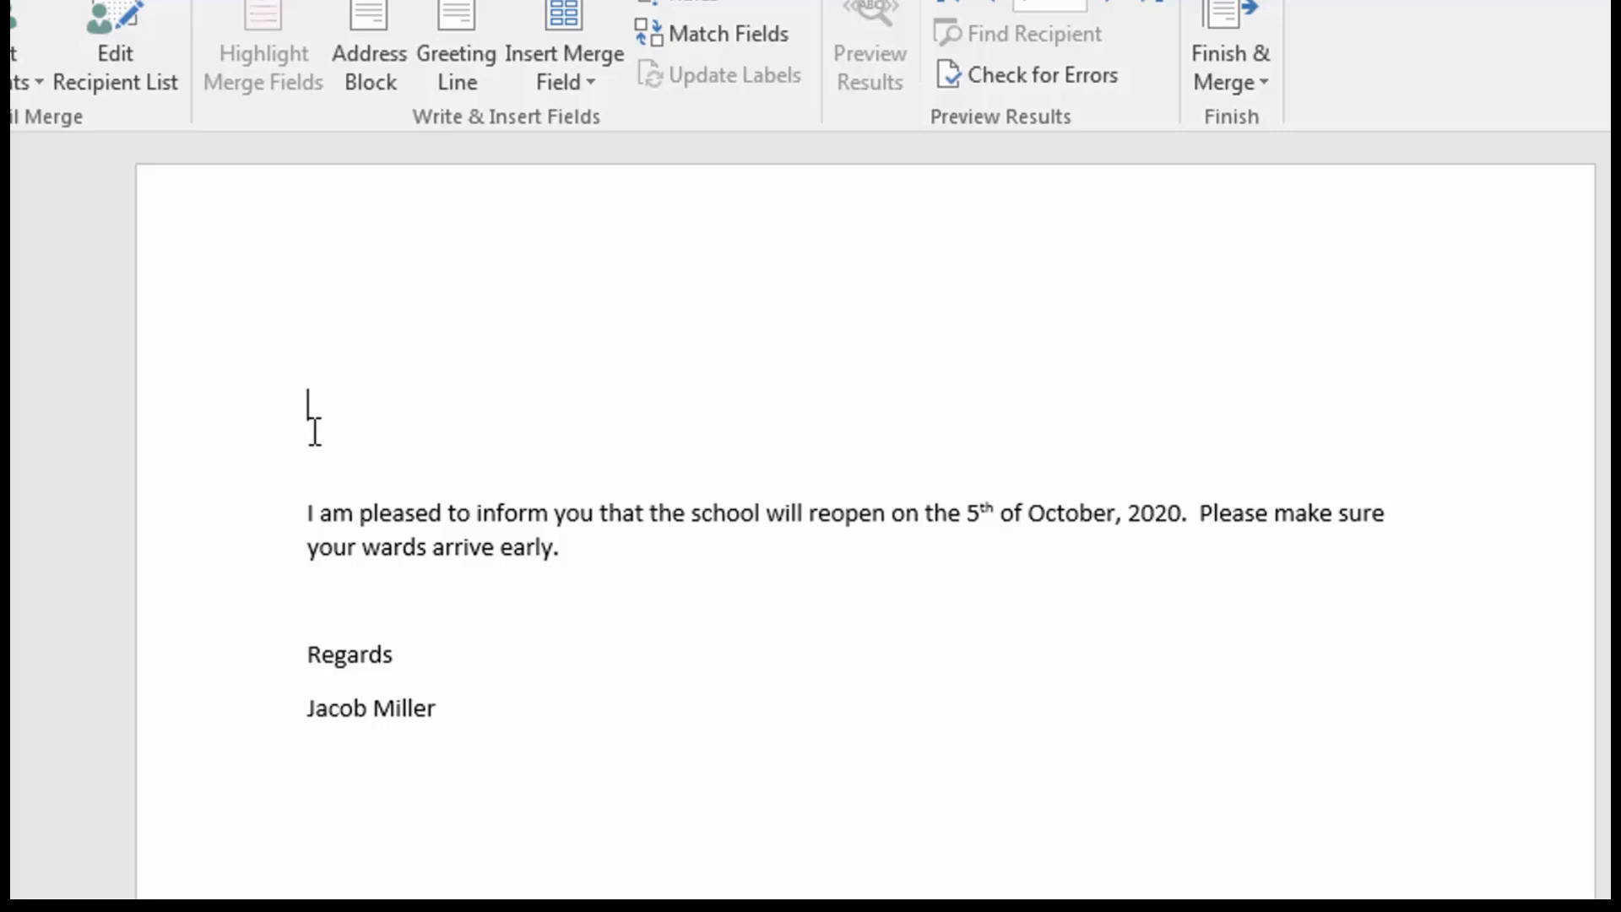
# Open the address block settings for the empty line above the letter's body.
pyautogui.press('Return')
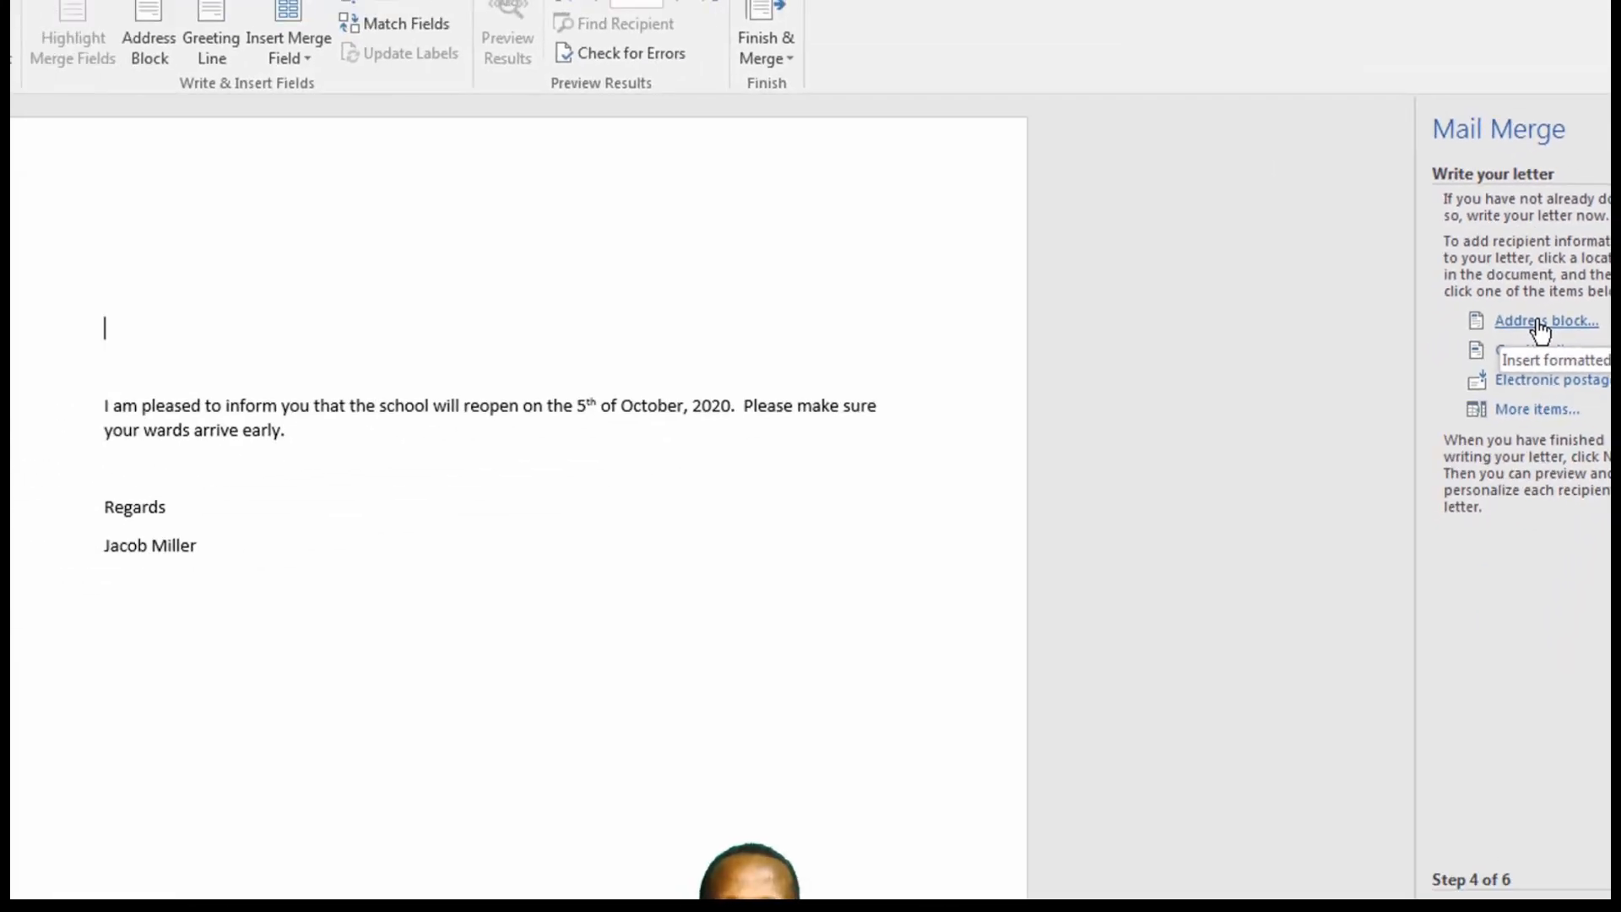
pyautogui.click(1531, 331)
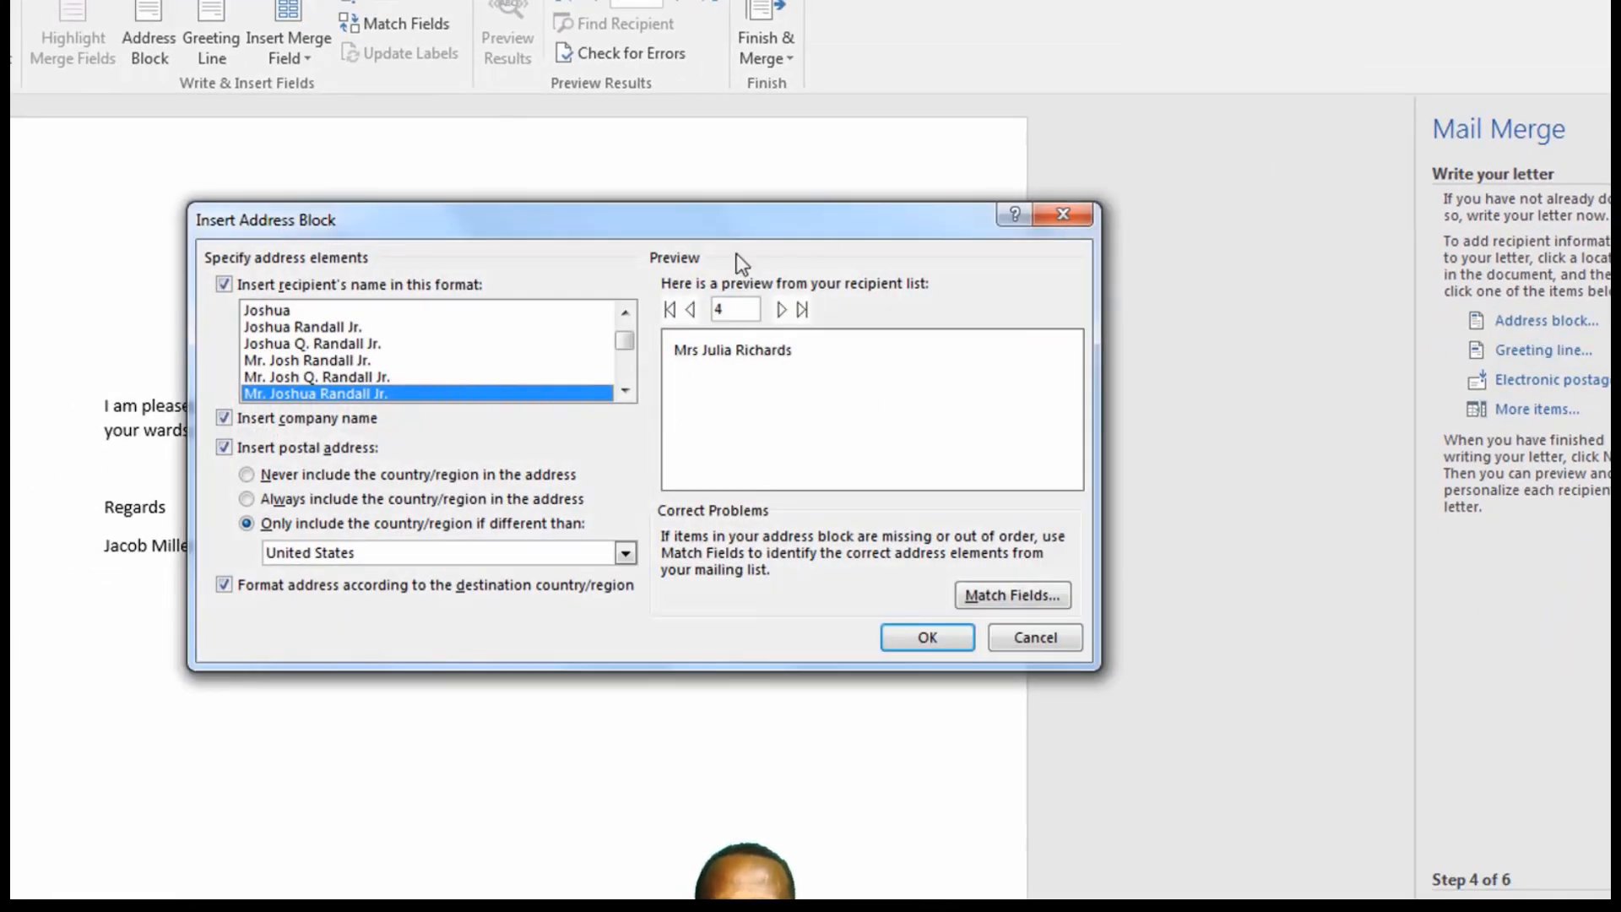
# Try several recipient name formats for the address block, including first name only, full name and the couple formats.
pyautogui.moveTo(629, 340)
pyautogui.mouseDown()
pyautogui.moveTo(627, 363)
pyautogui.moveTo(626, 318)
pyautogui.mouseUp()
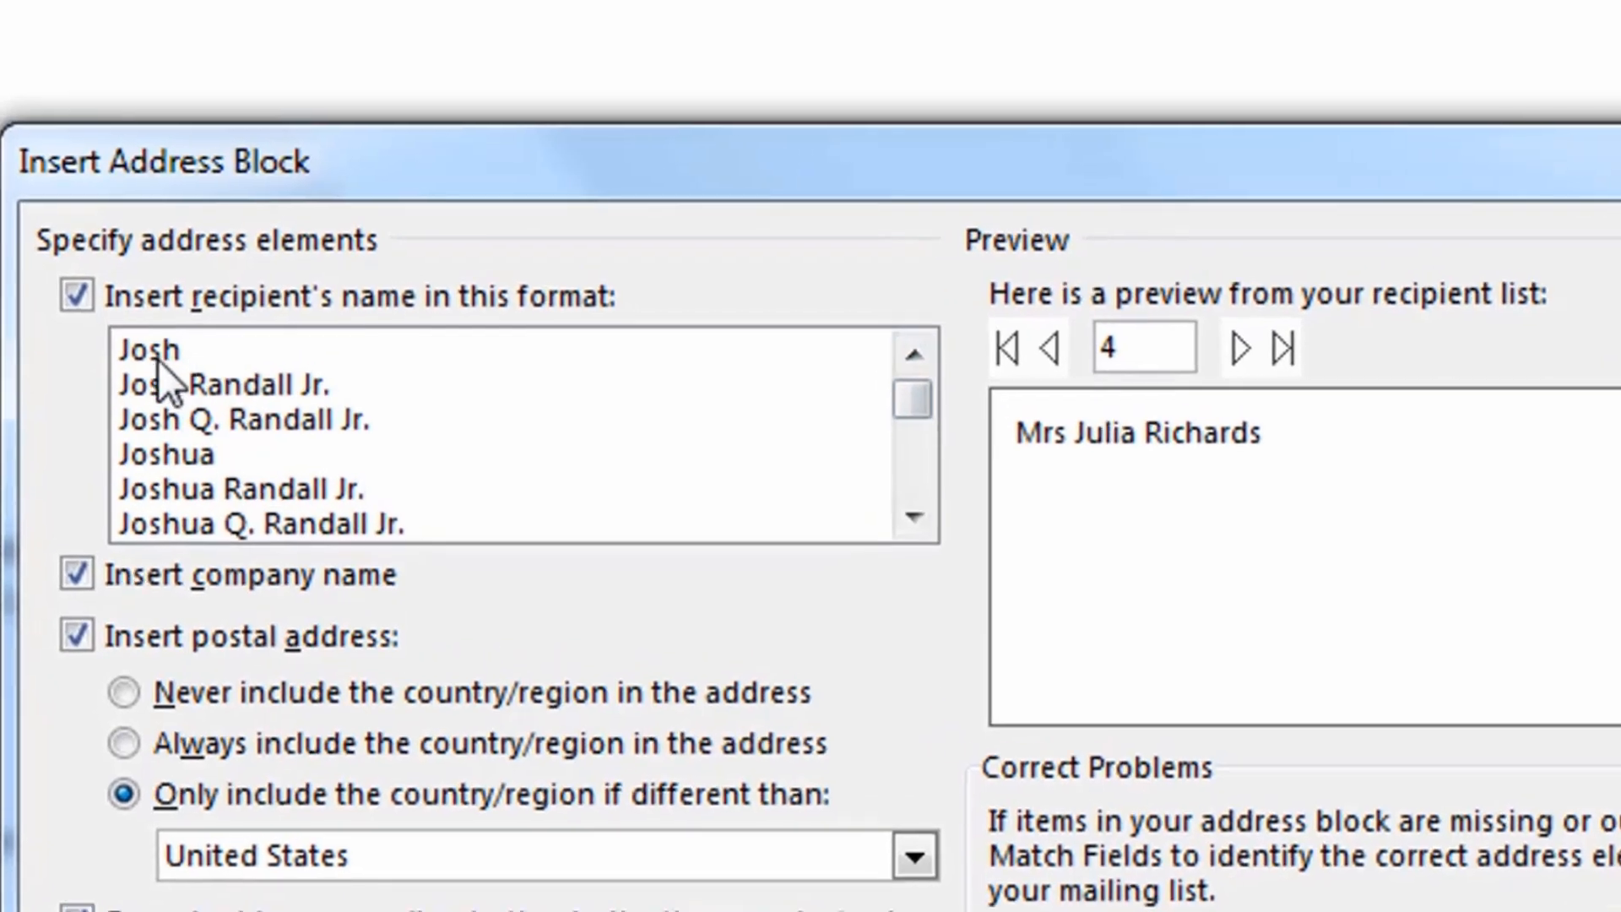
pyautogui.click(134, 373)
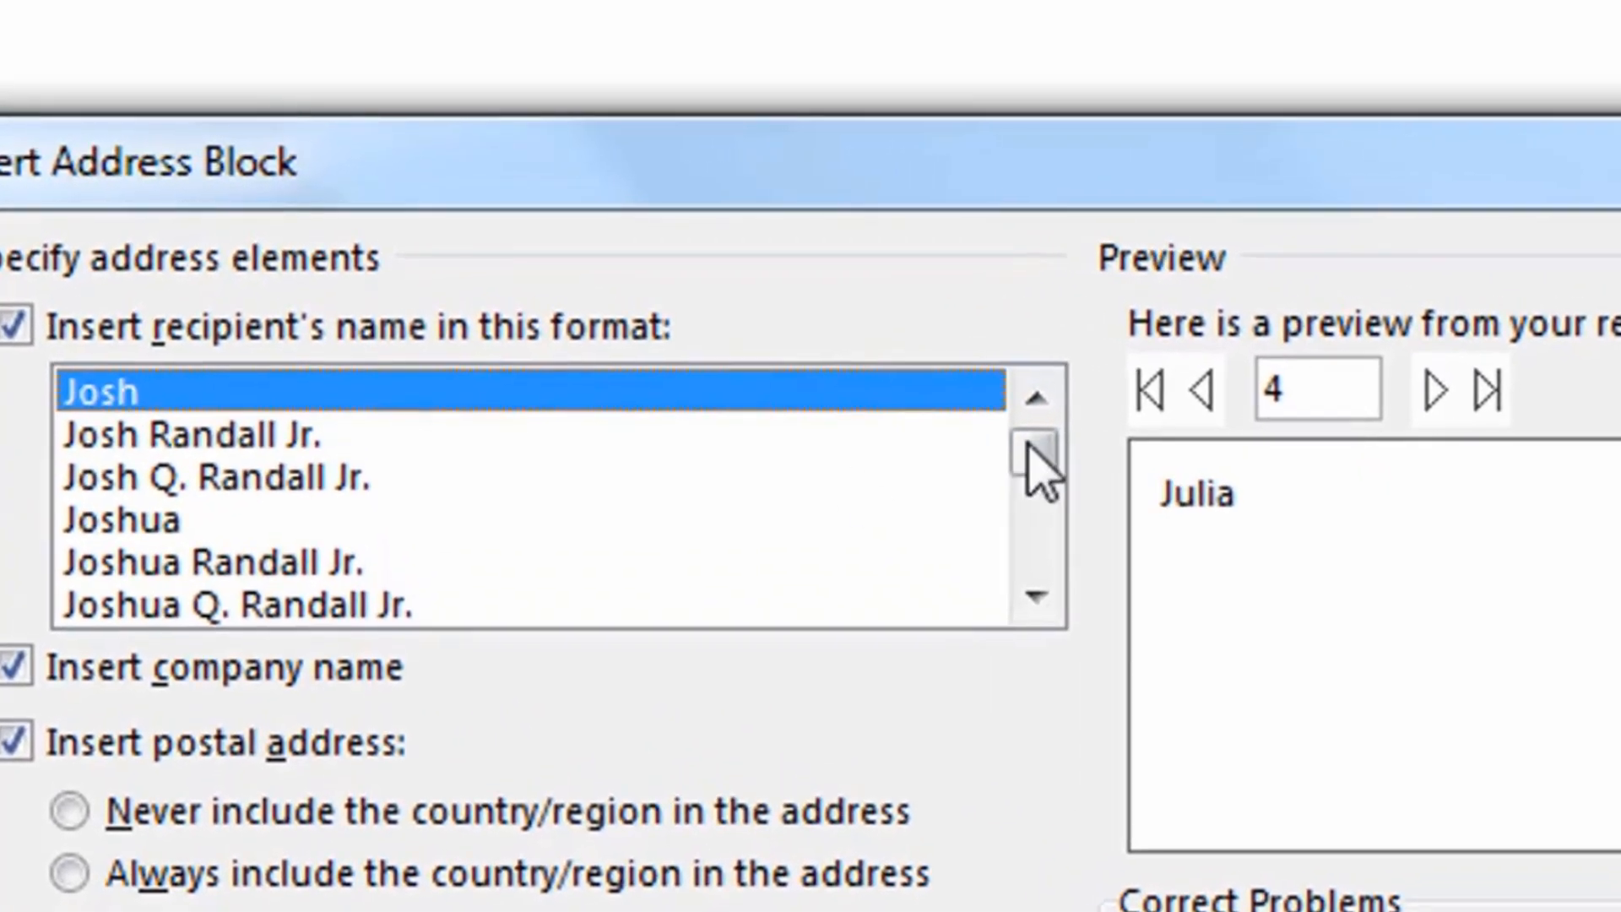
pyautogui.moveTo(964, 409); pyautogui.dragTo(1011, 537)
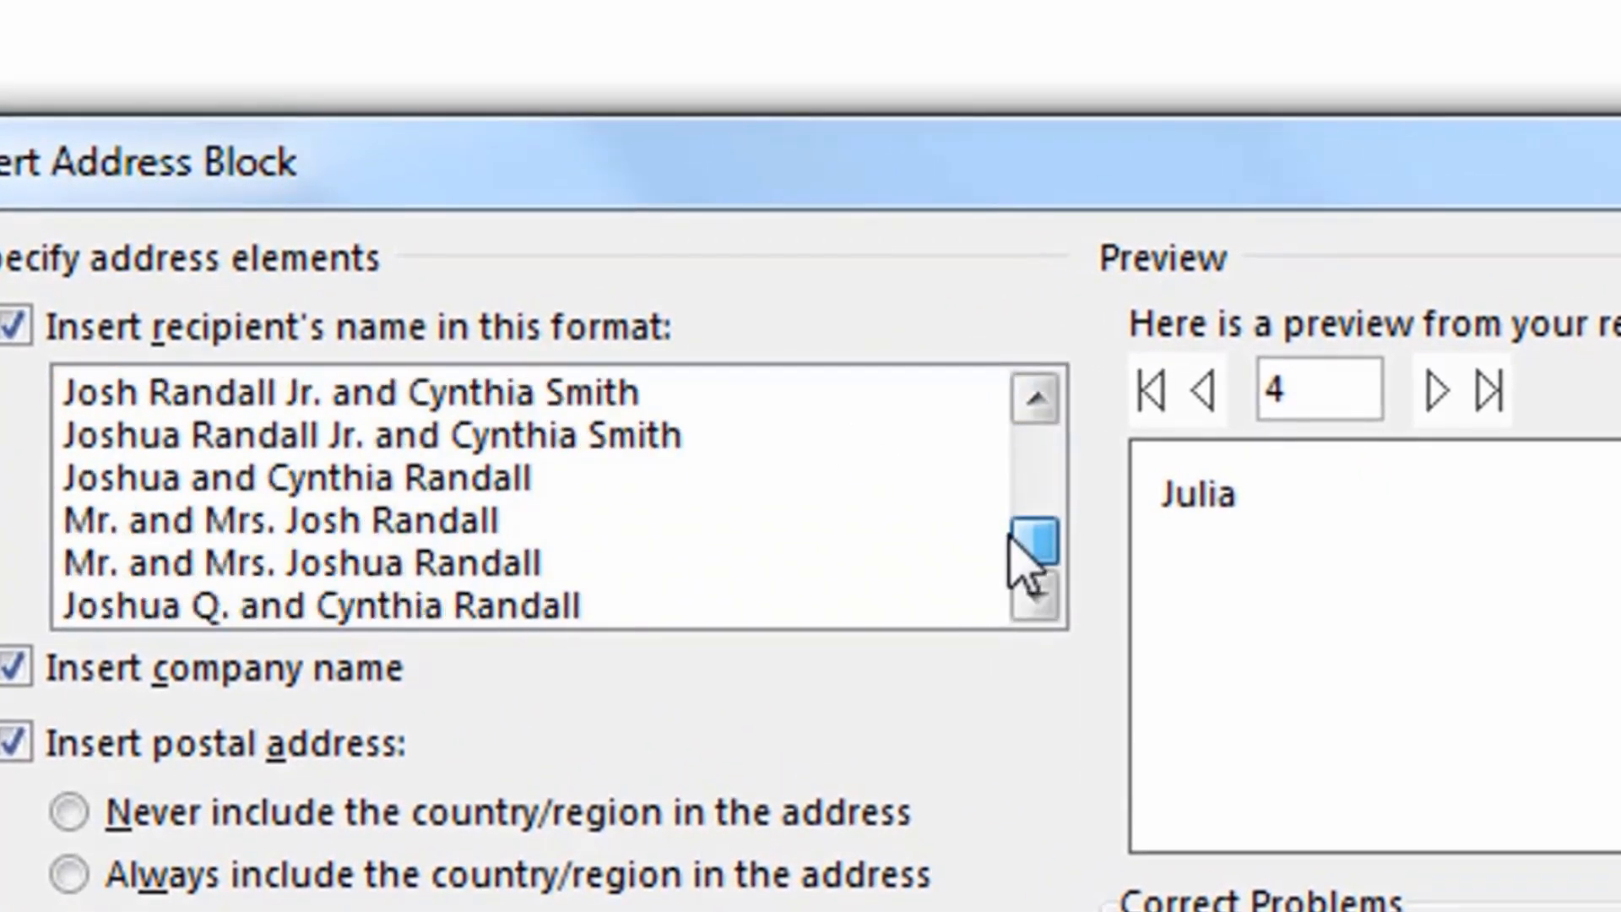
pyautogui.click(339, 531)
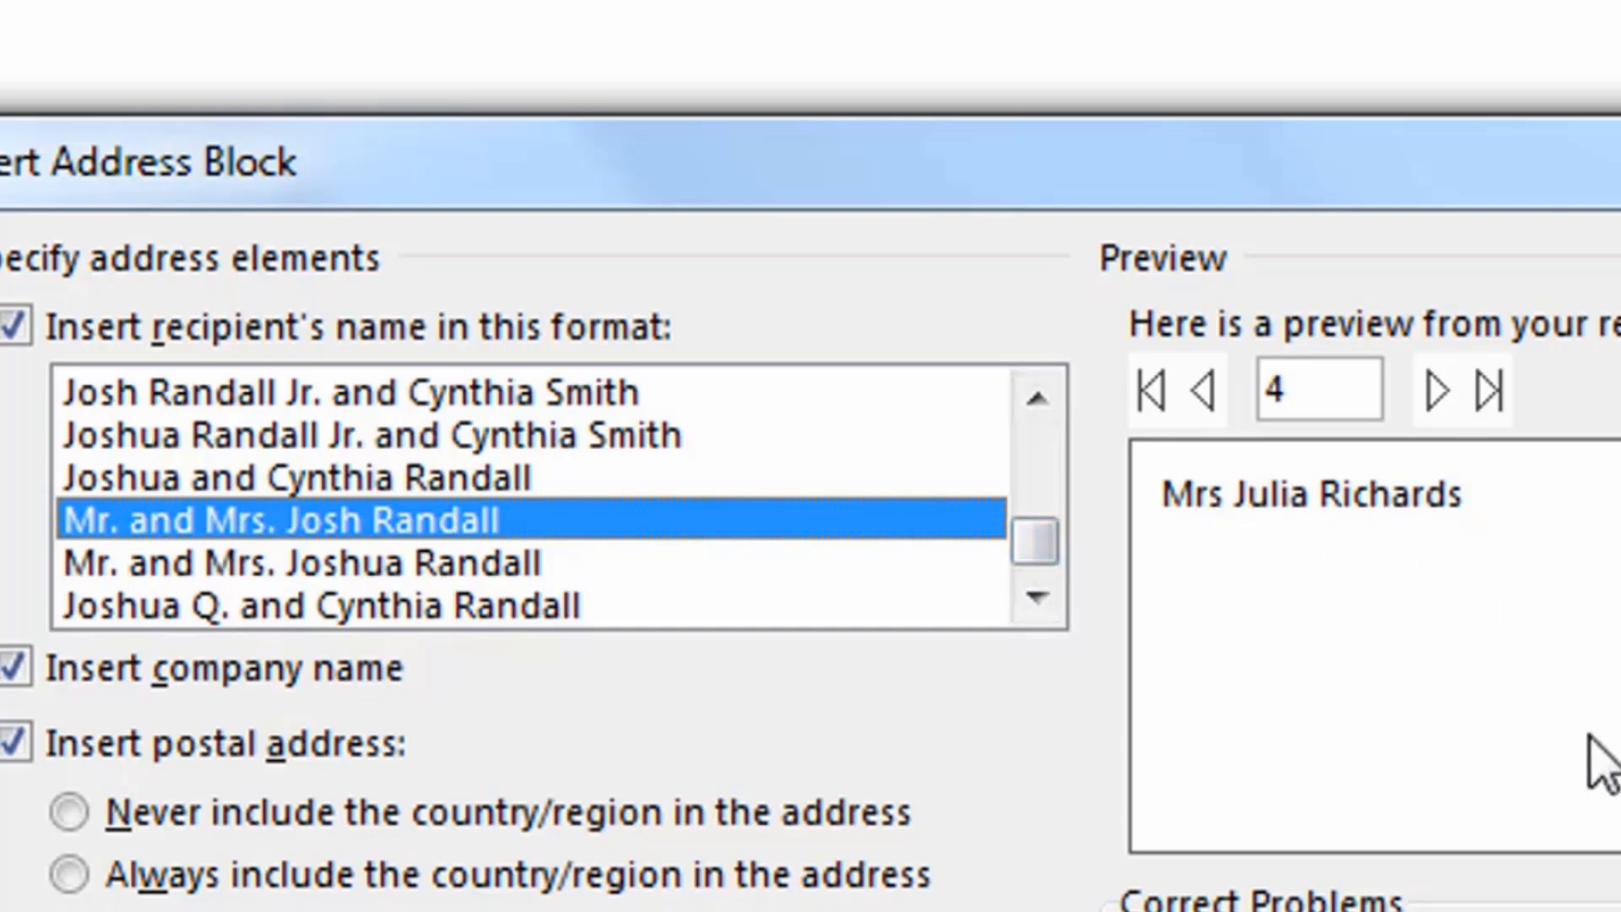
pyautogui.moveTo(1038, 541); pyautogui.dragTo(1042, 387)
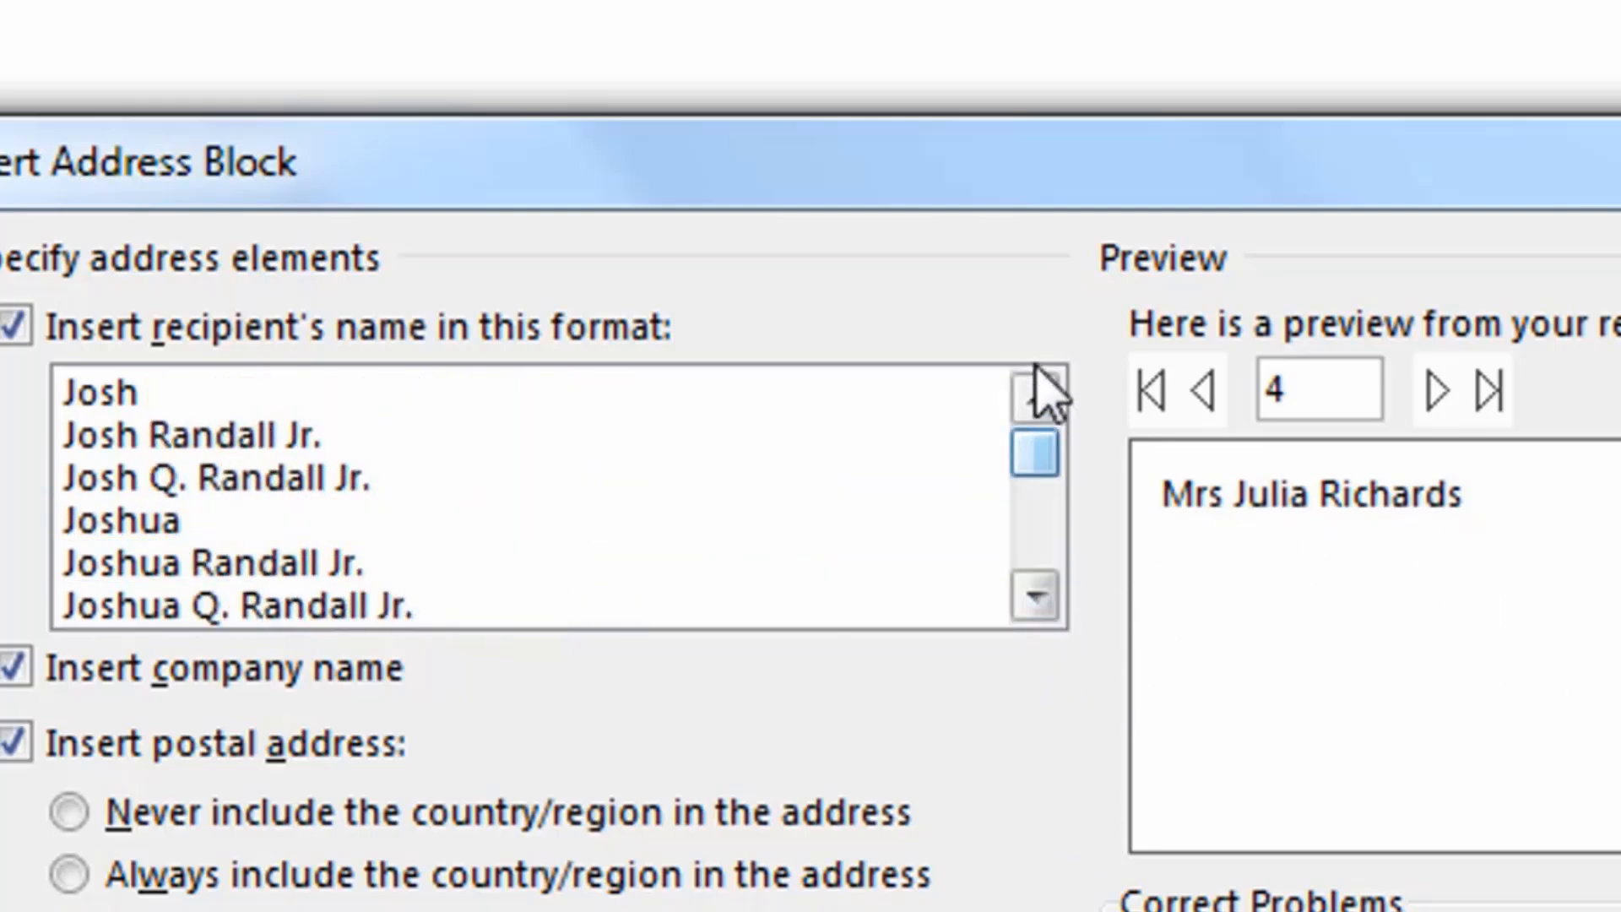
pyautogui.click(482, 397)
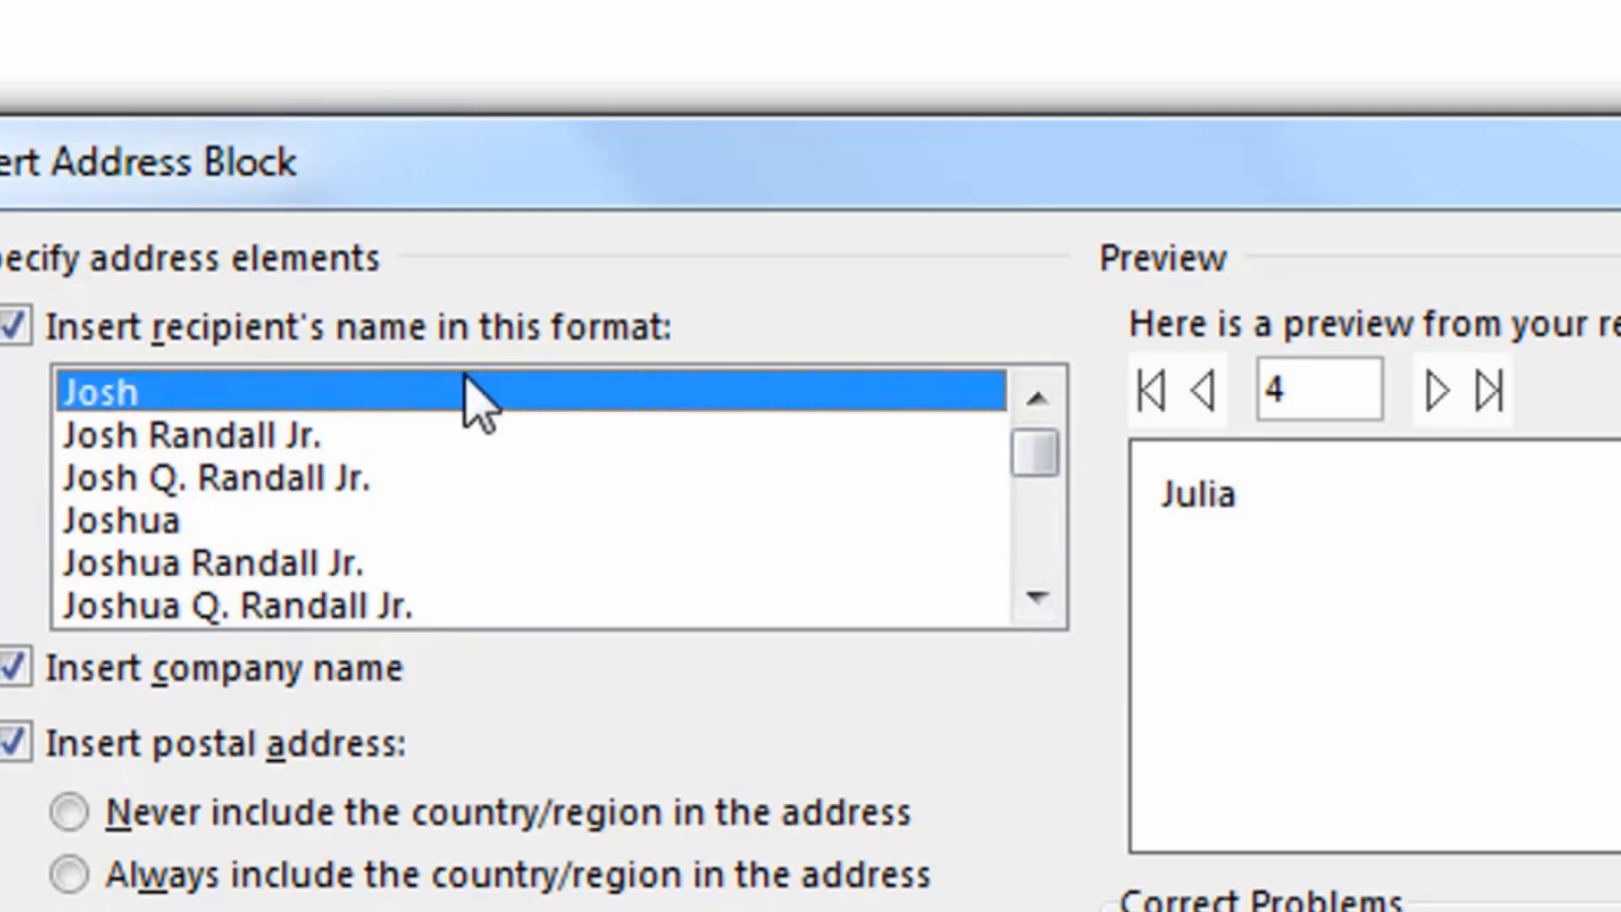
pyautogui.click(294, 432)
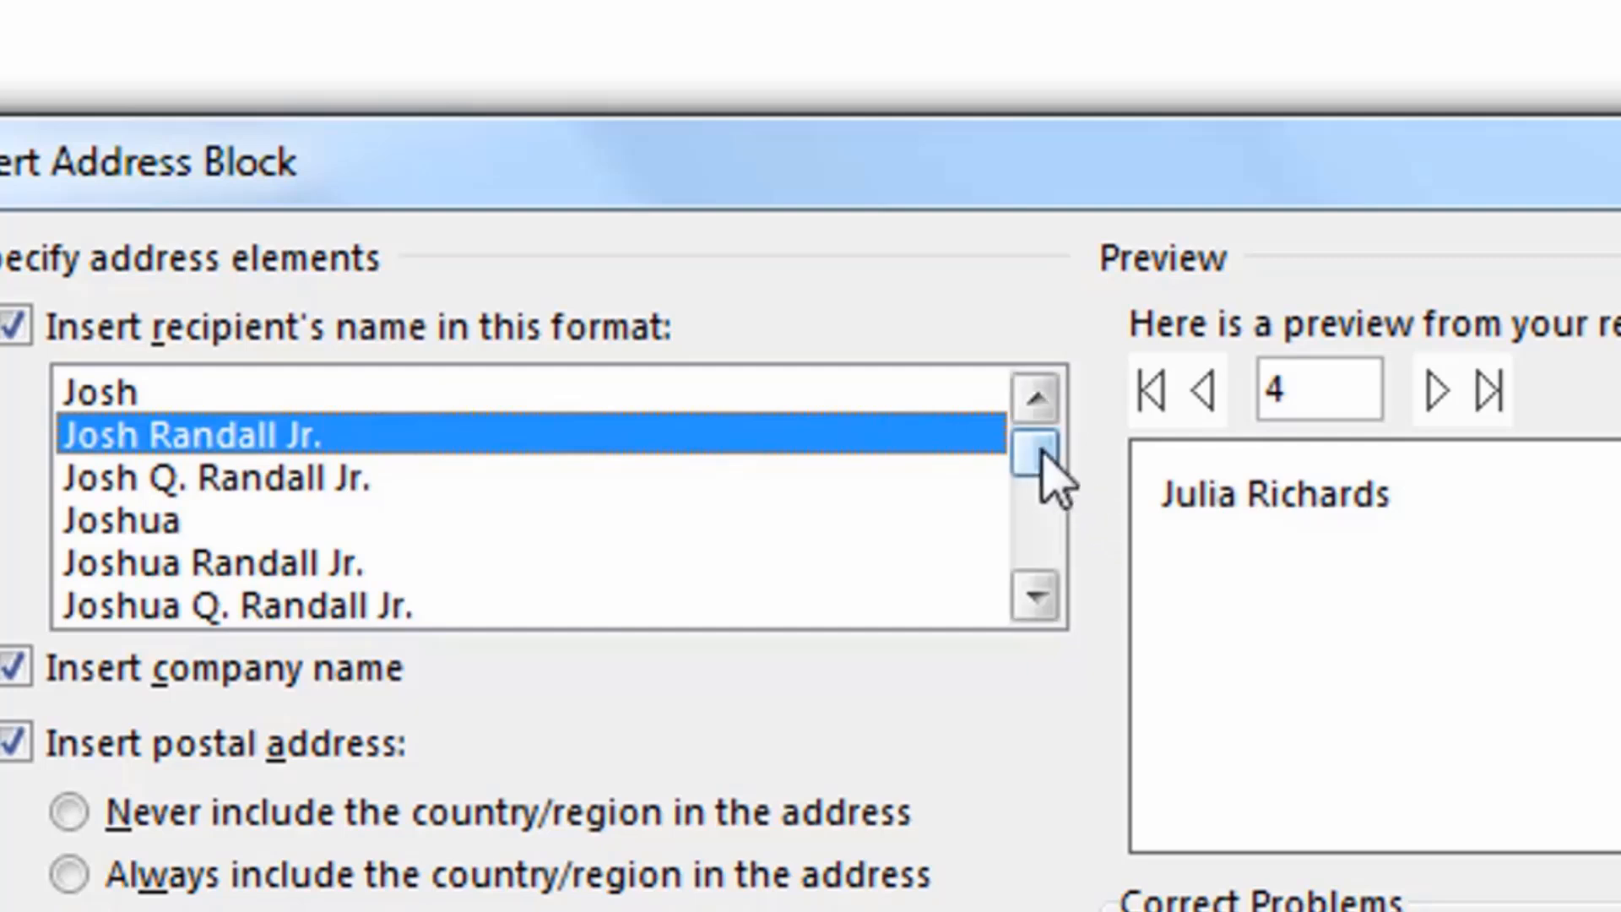
pyautogui.moveTo(1047, 472); pyautogui.dragTo(1039, 637)
pyautogui.click(302, 448)
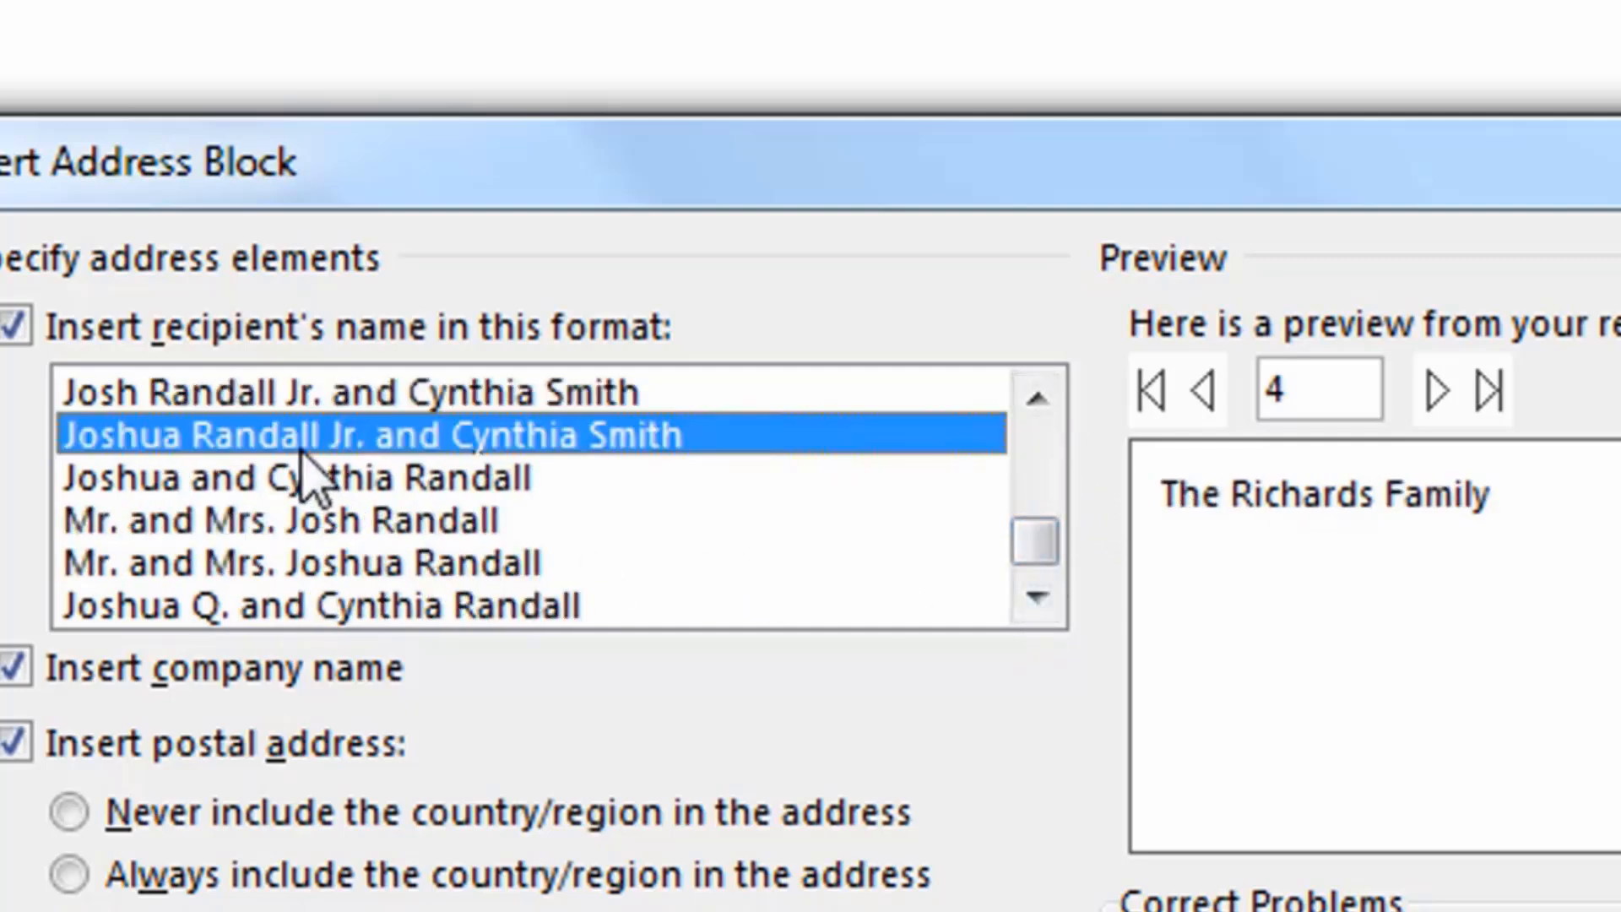
pyautogui.click(296, 477)
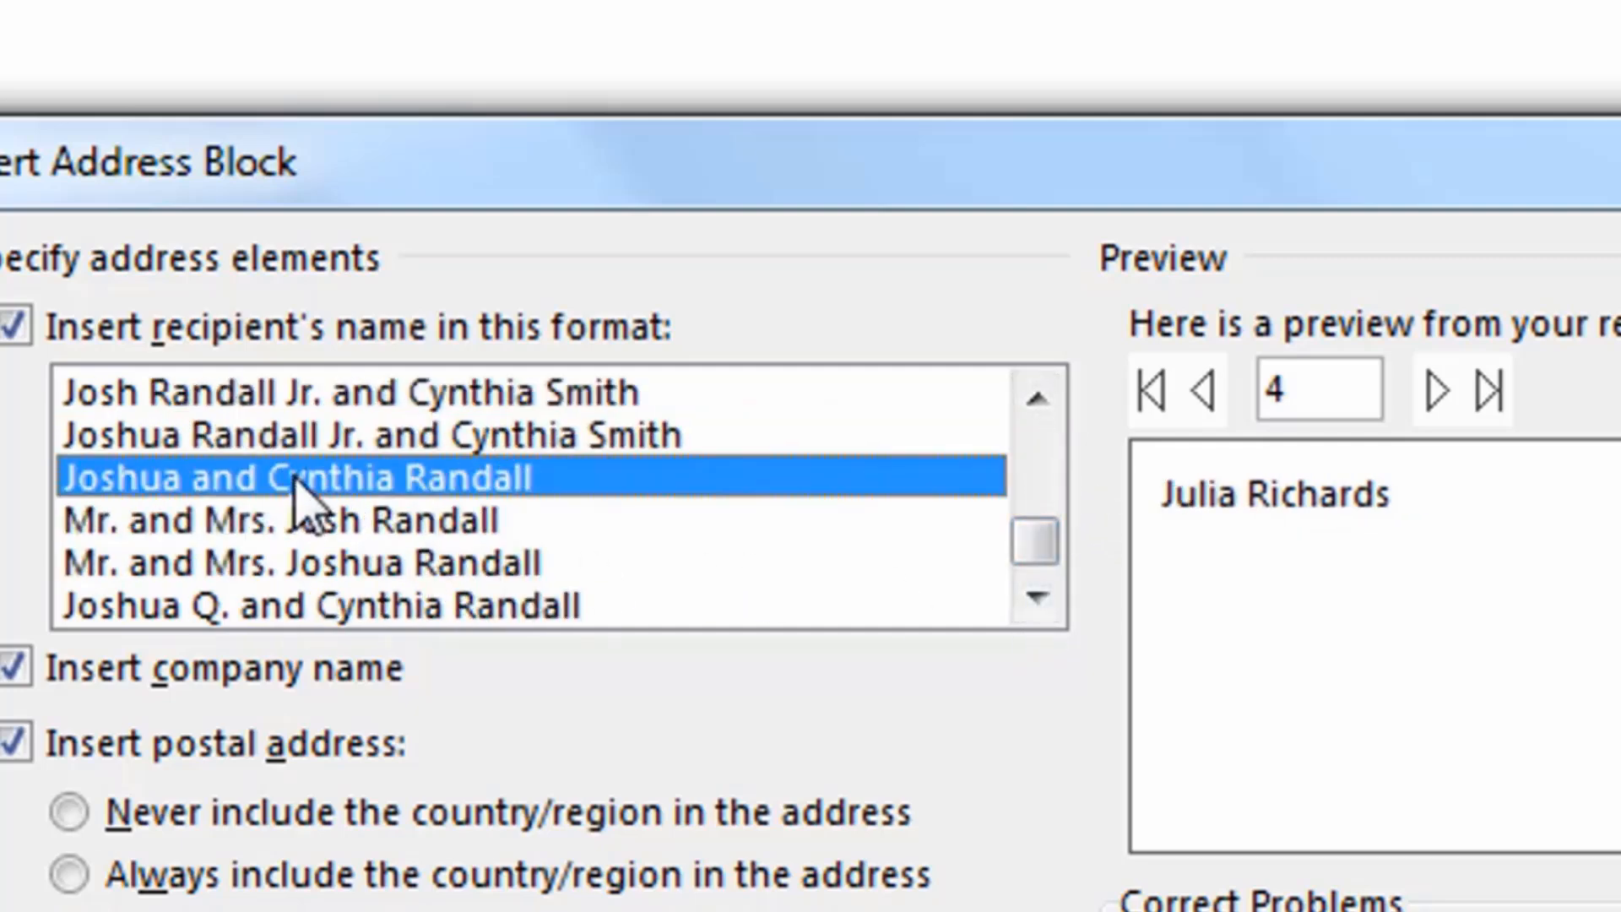
pyautogui.click(309, 393)
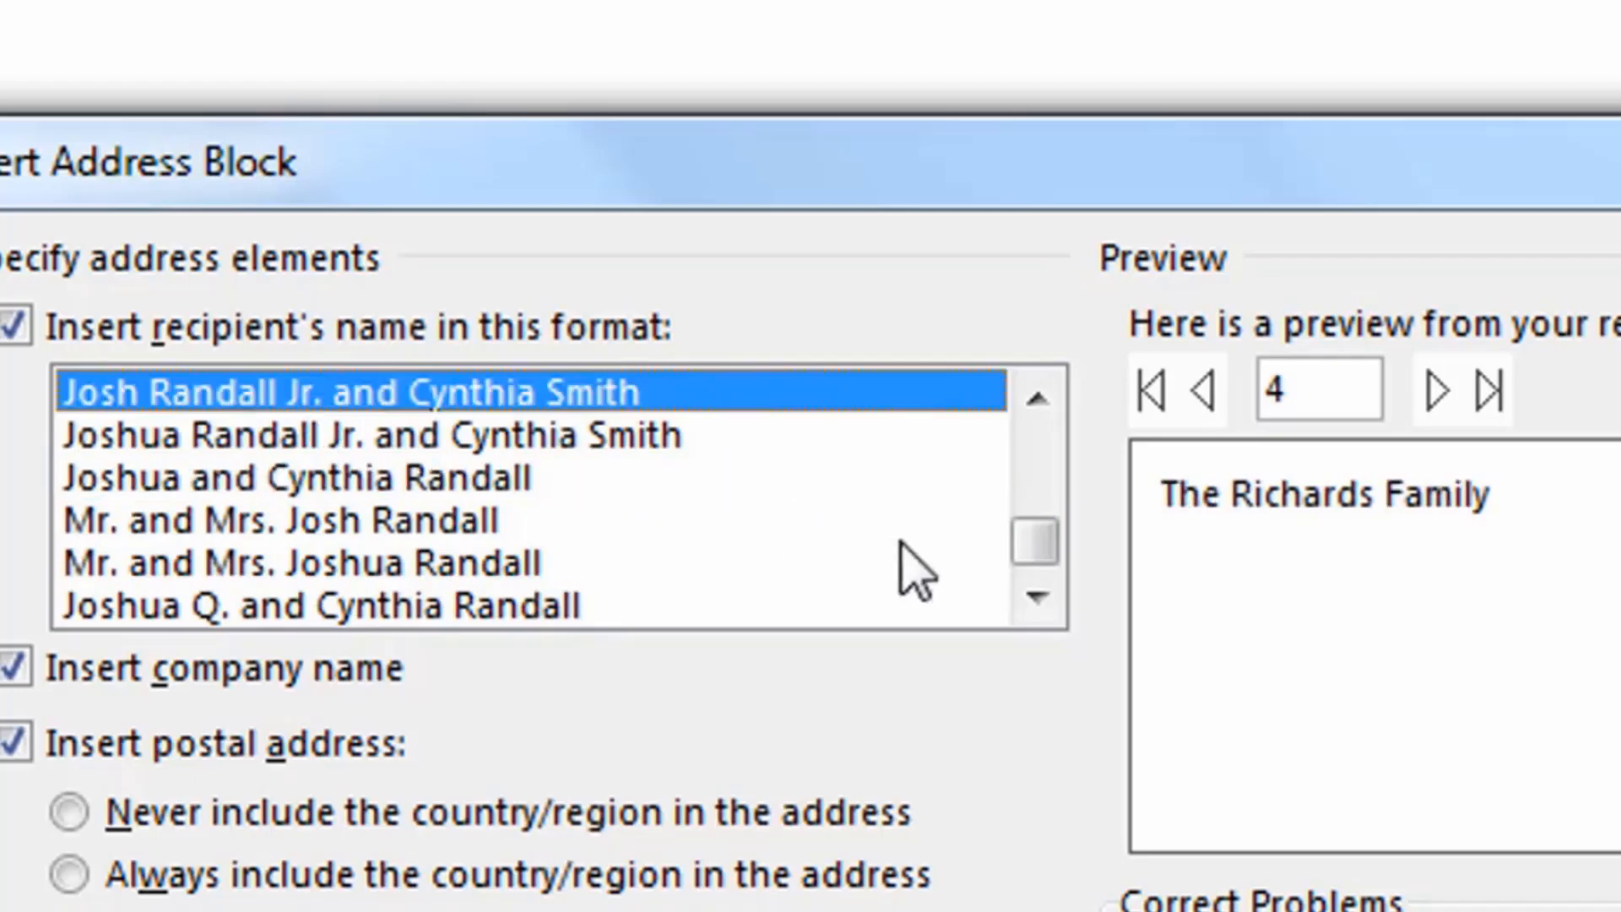
# Choose the "Mr. and Mrs." name format with the short first name and insert the address block.
pyautogui.moveTo(1050, 518); pyautogui.dragTo(1037, 511)
pyautogui.click(369, 551)
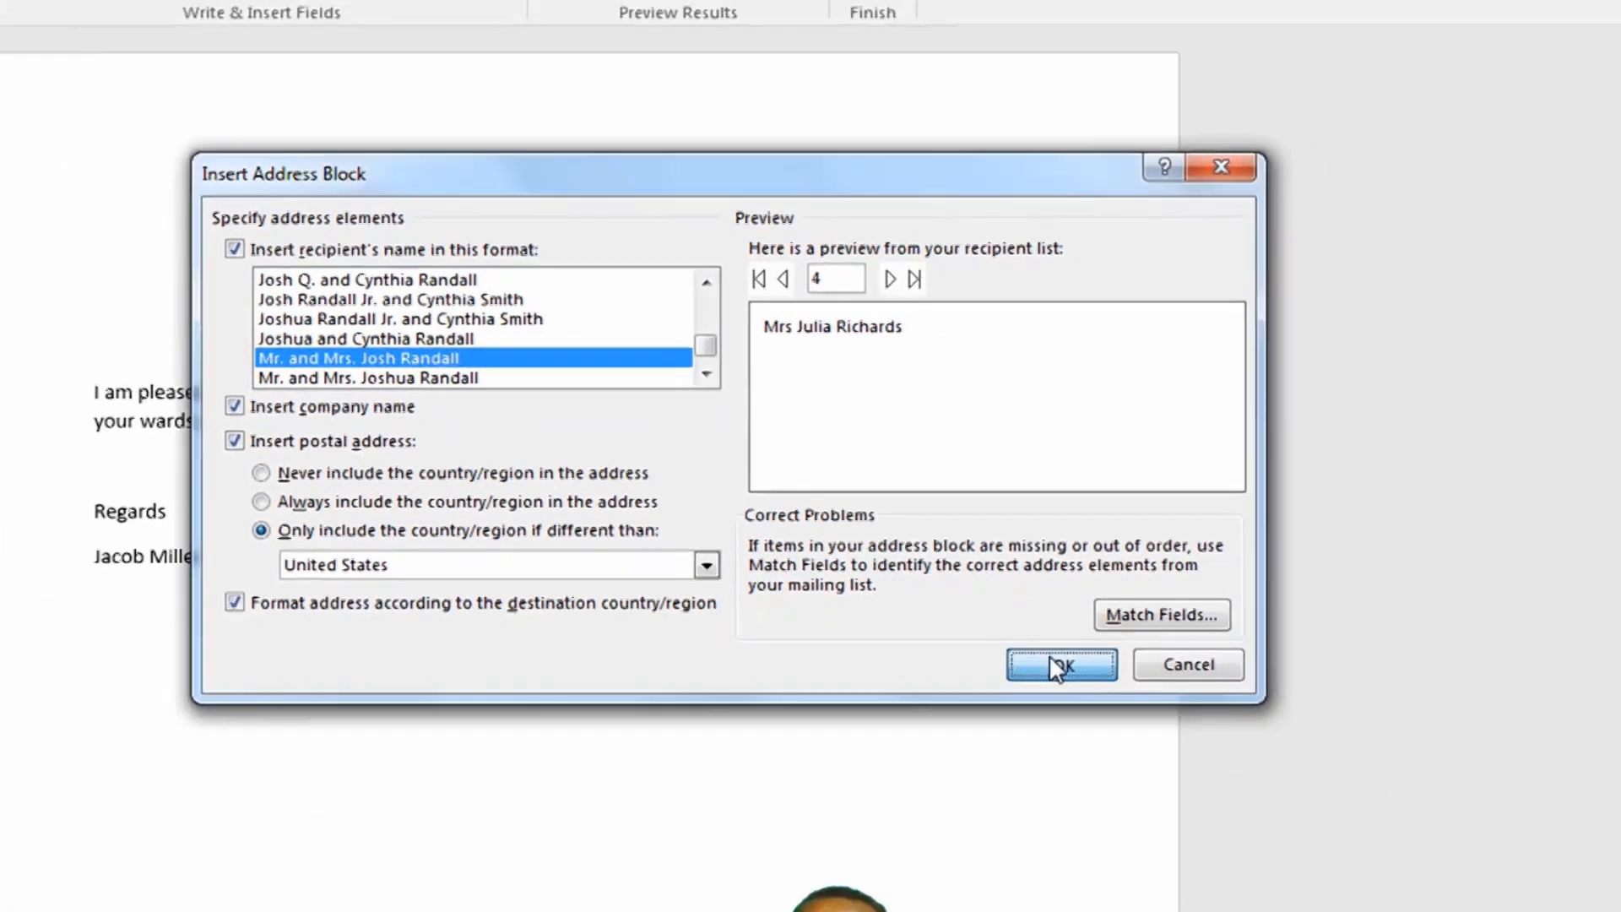
pyautogui.click(1191, 812)
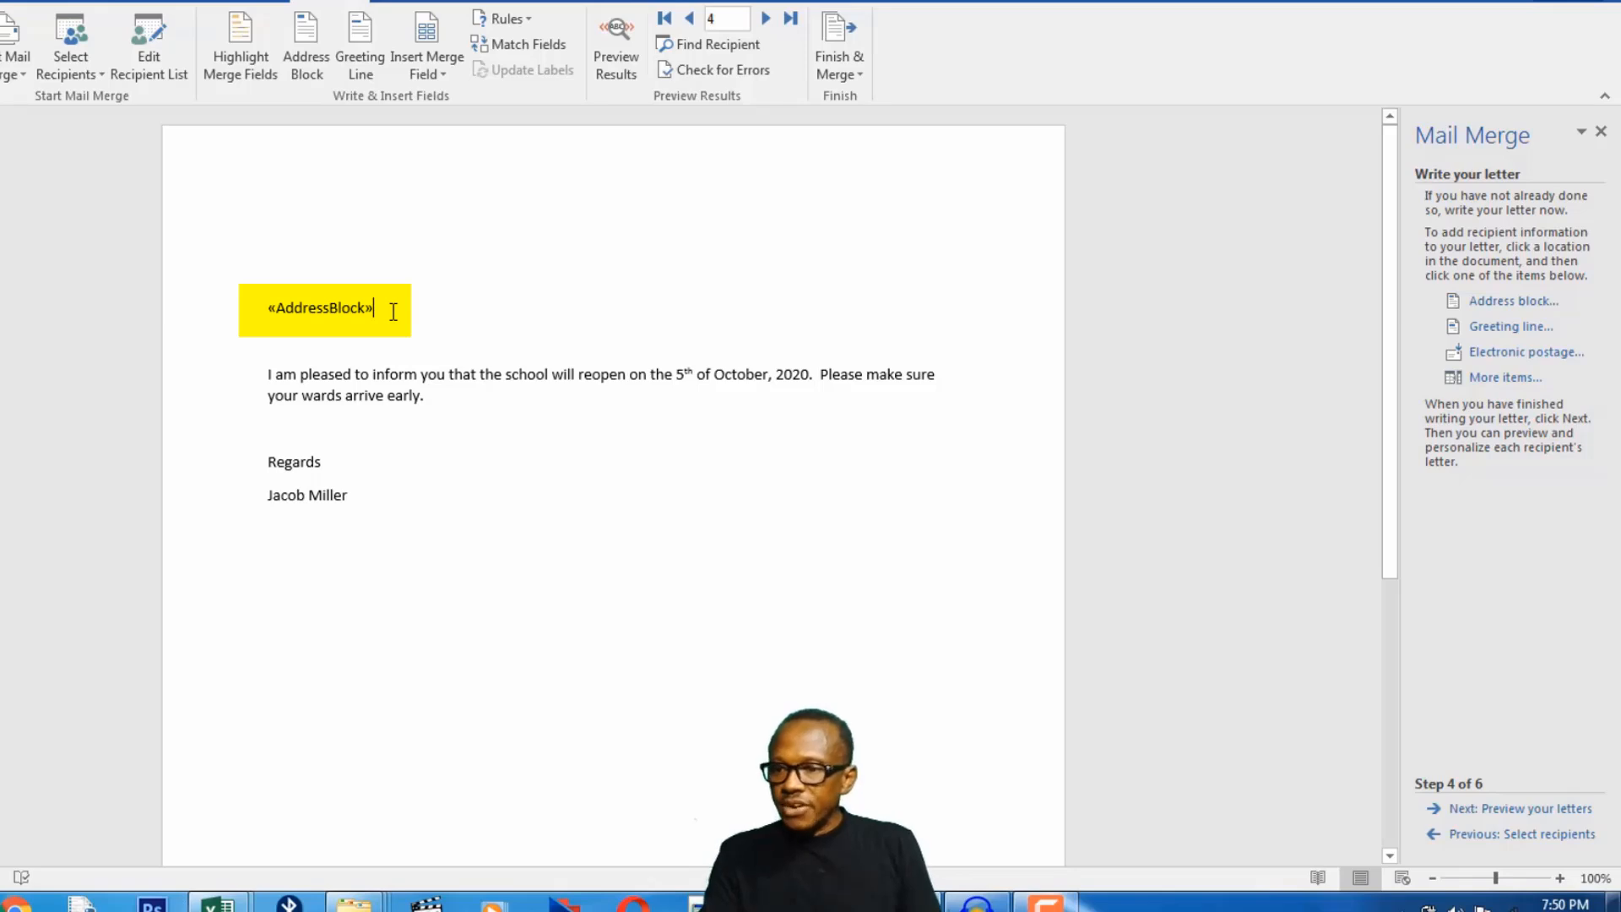
# Insert a greeting line below the address block, made of "Dear", the title with last name, and a comma.
pyautogui.press('Return')
pyautogui.press('Return')
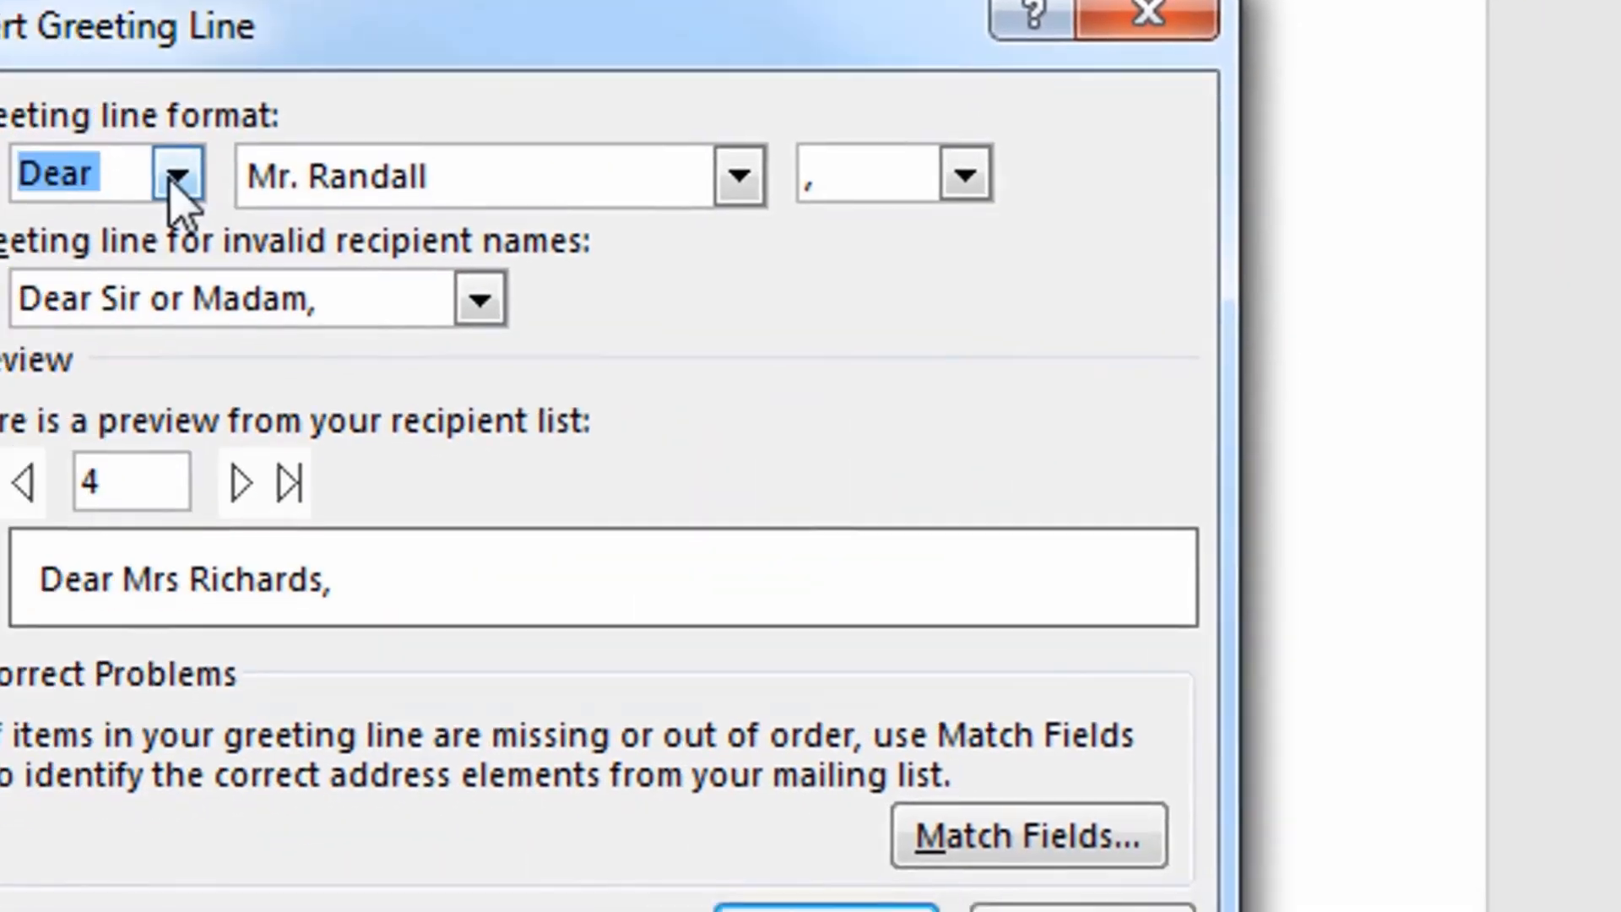
pyautogui.click(174, 172)
pyautogui.click(356, 165)
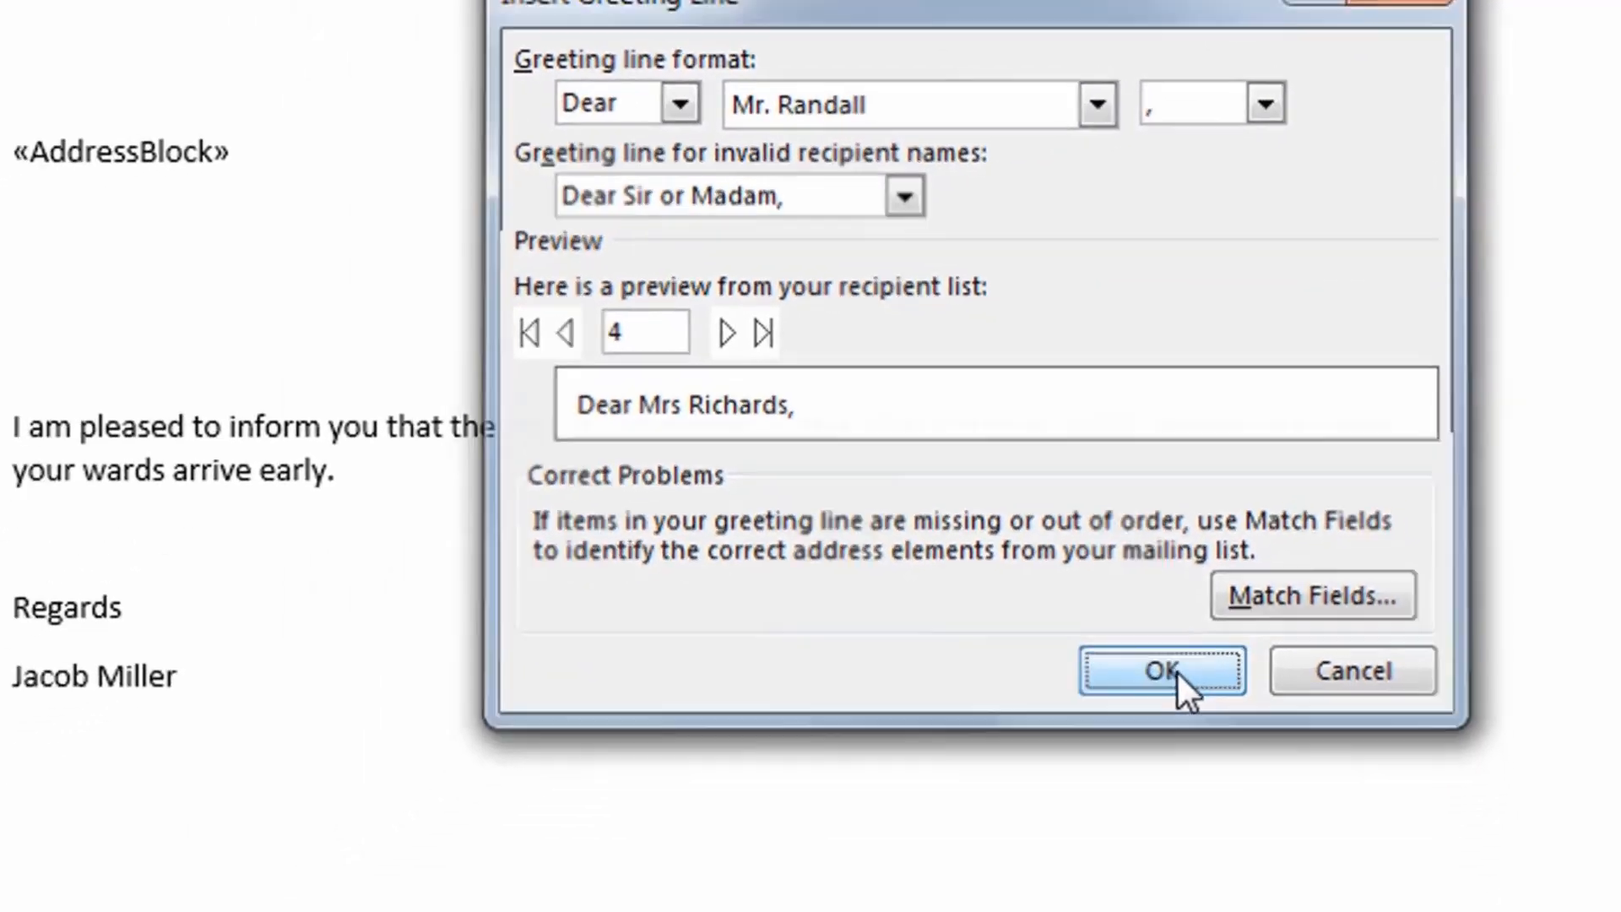
pyautogui.click(1012, 902)
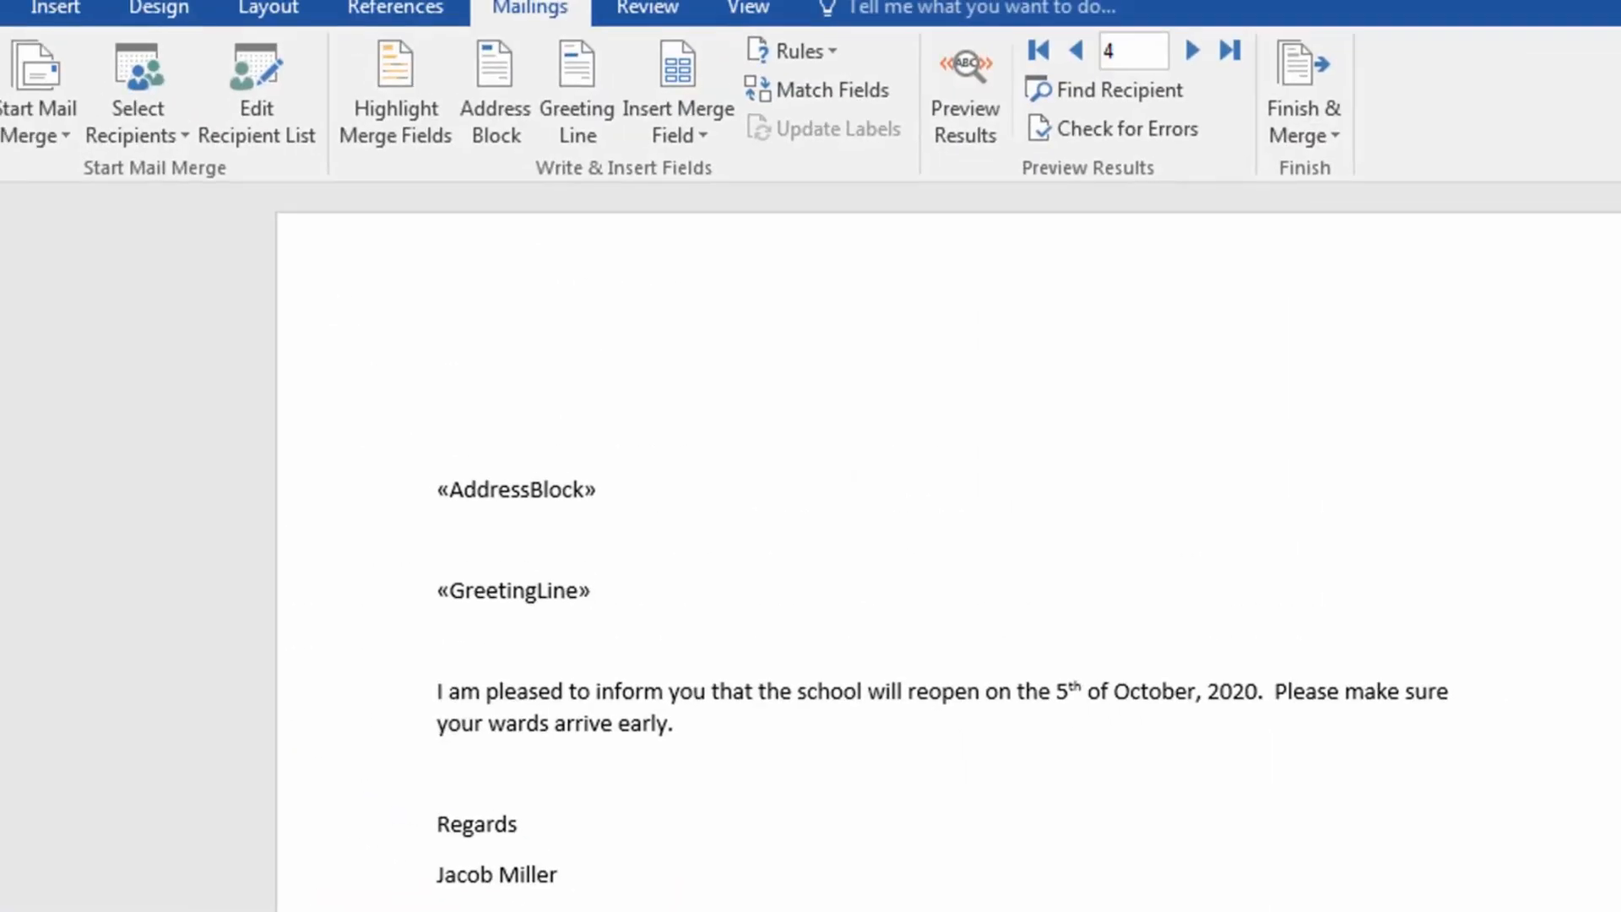
# Preview the merged letters and go to the next recipient's letter.
pyautogui.click(966, 91)
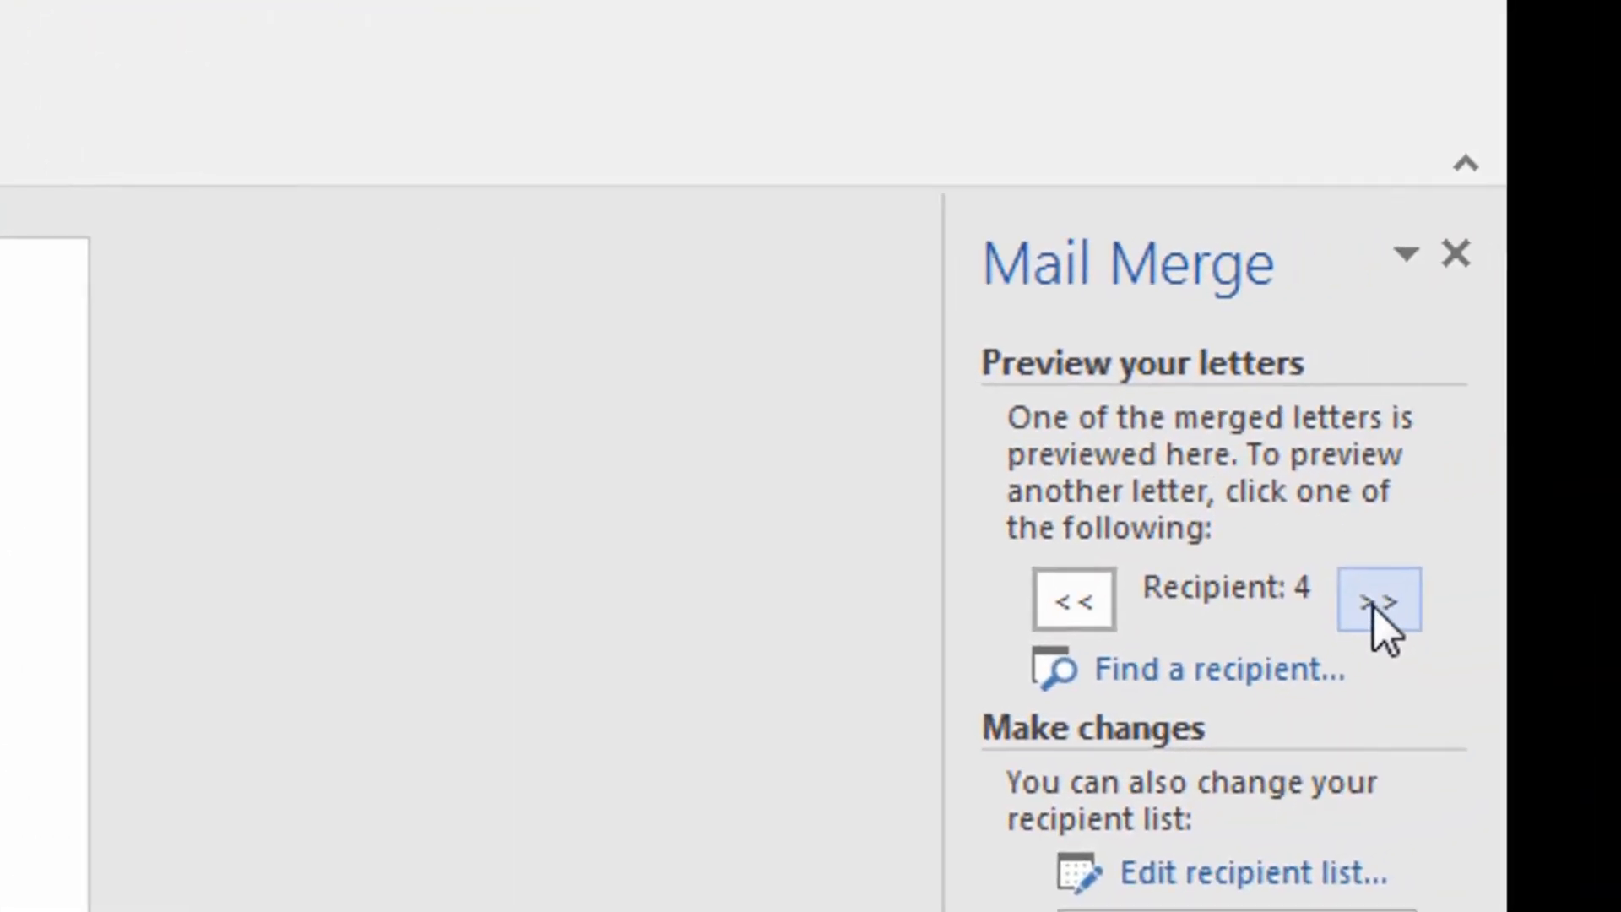
pyautogui.click(1378, 601)
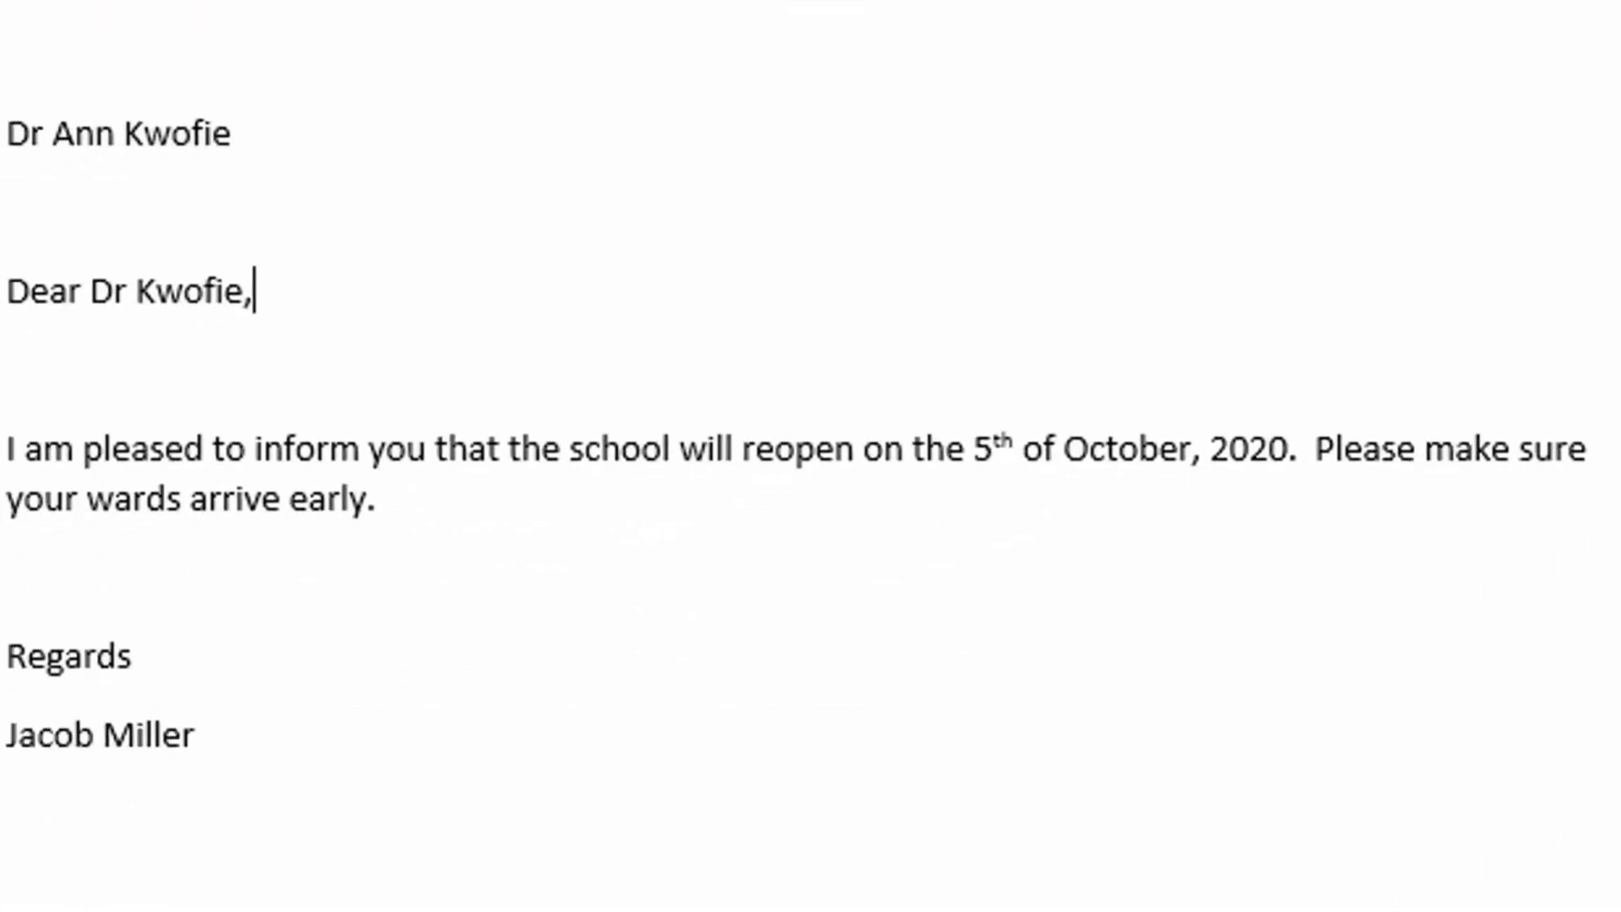